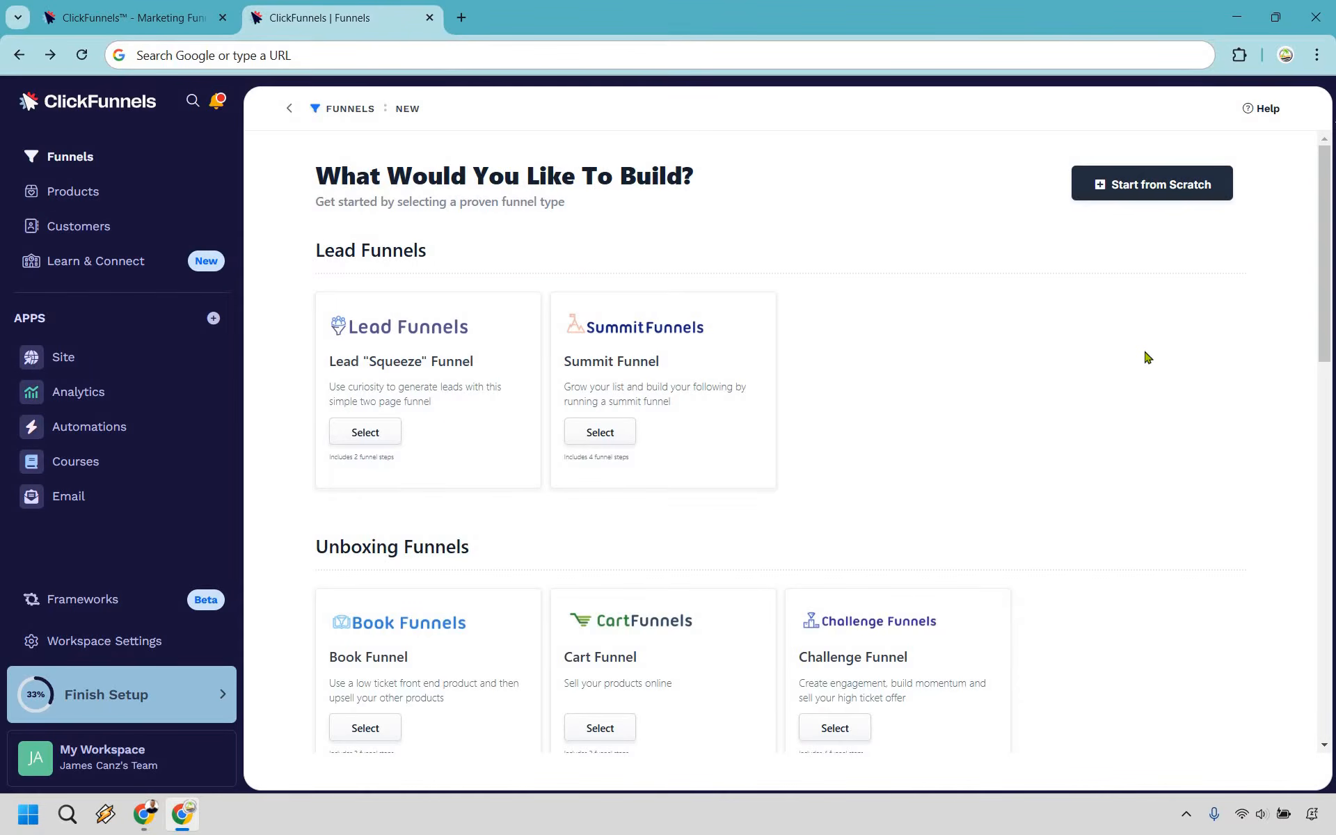
Look through the available funnel types, from Lead and Unboxing to Presentation, Phone and Other Funnels
scroll(1163, 265, down, 1)
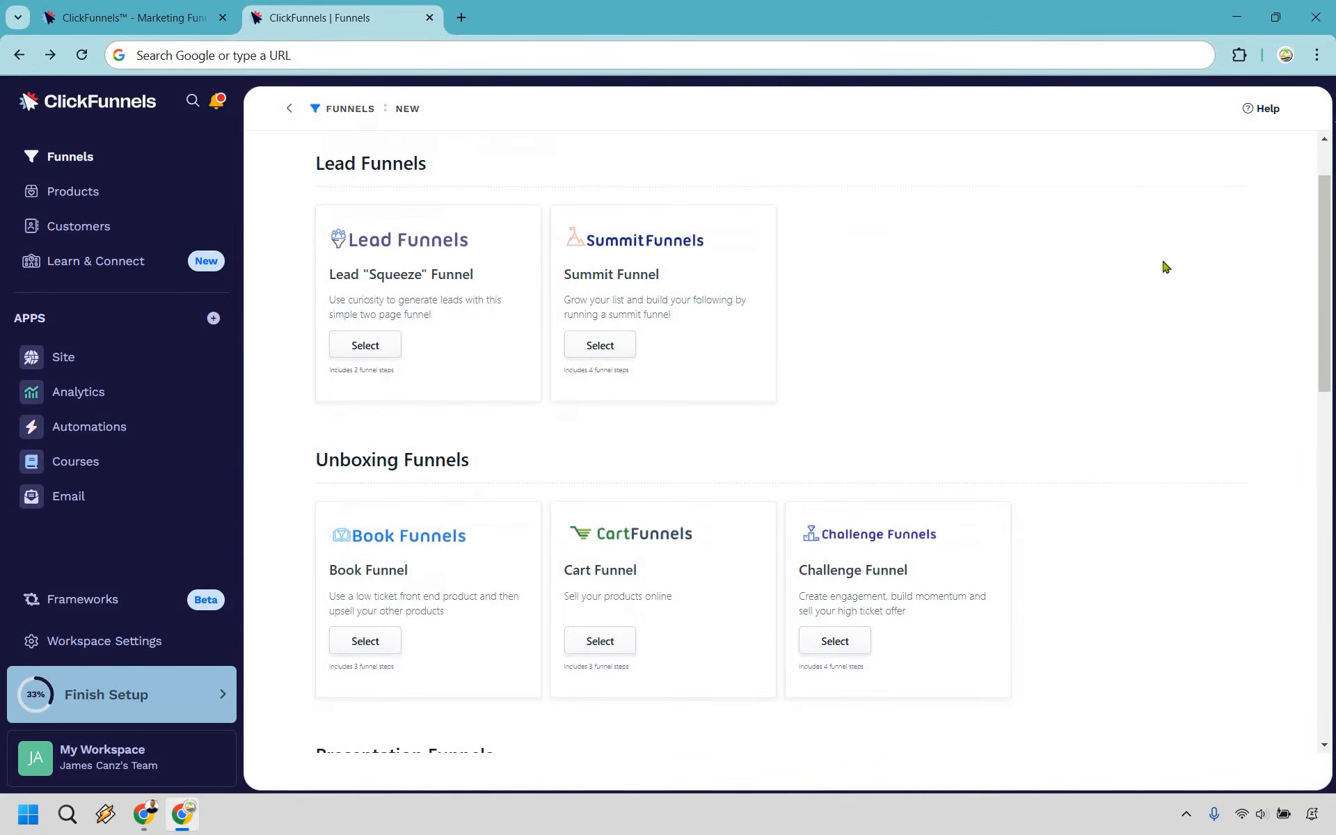
scroll(728, 477, down, 3)
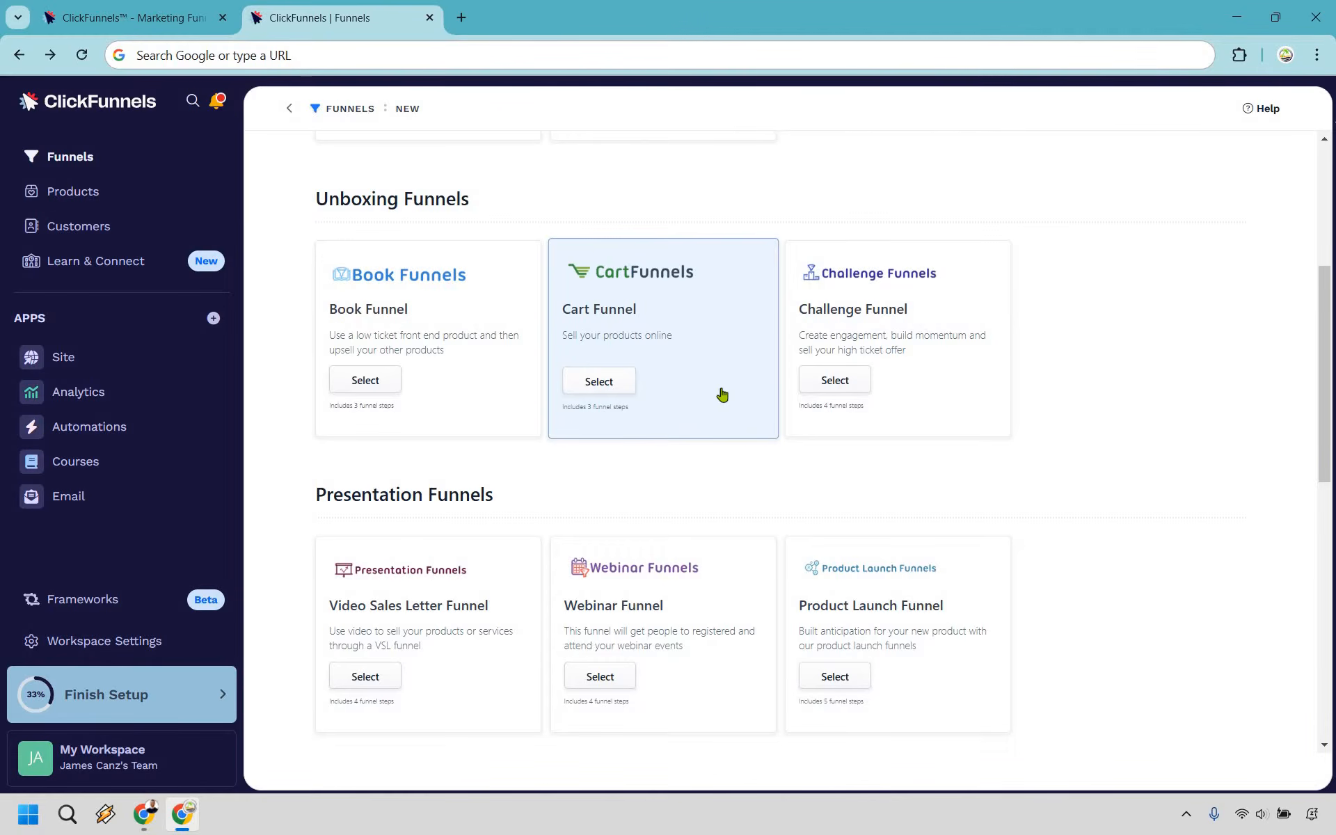
scroll(944, 331, down, 3)
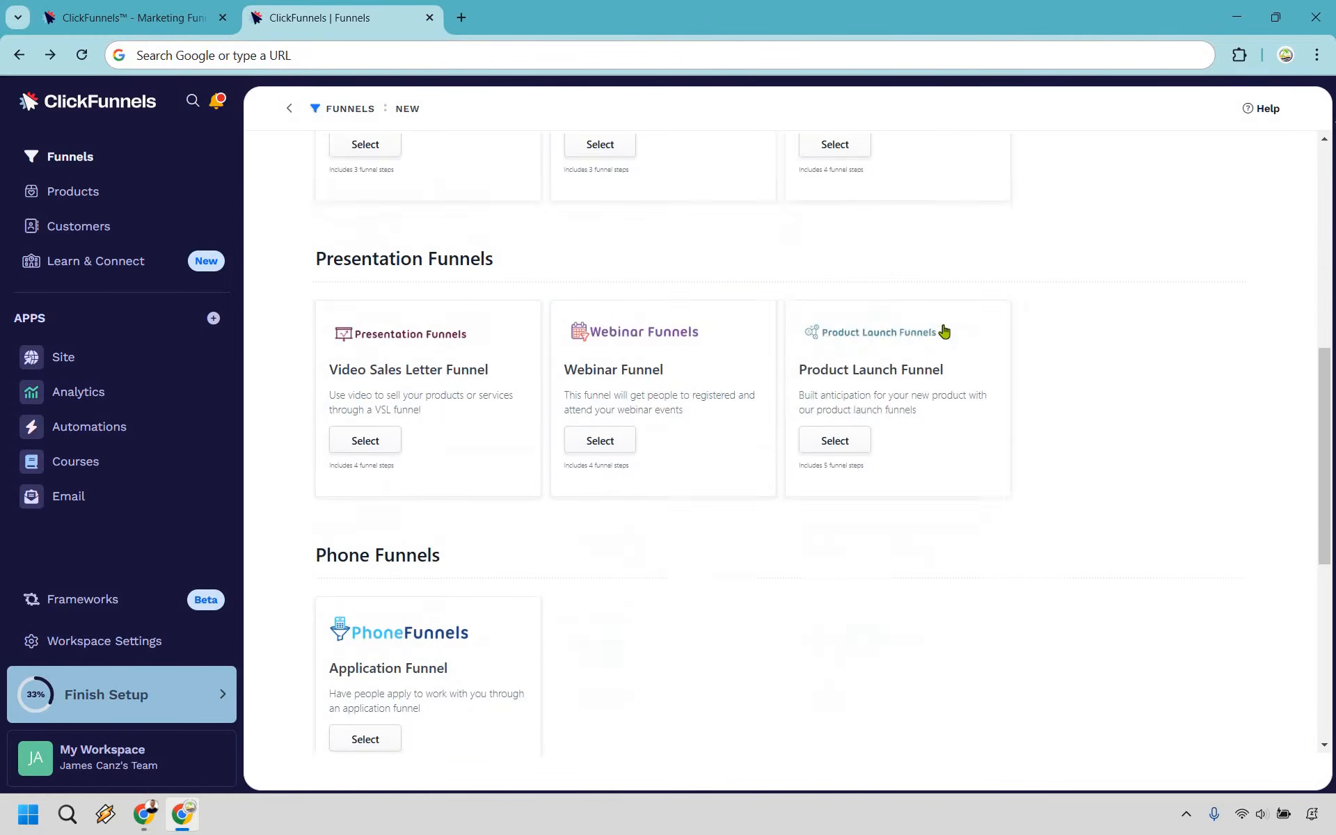
scroll(944, 331, down, 2)
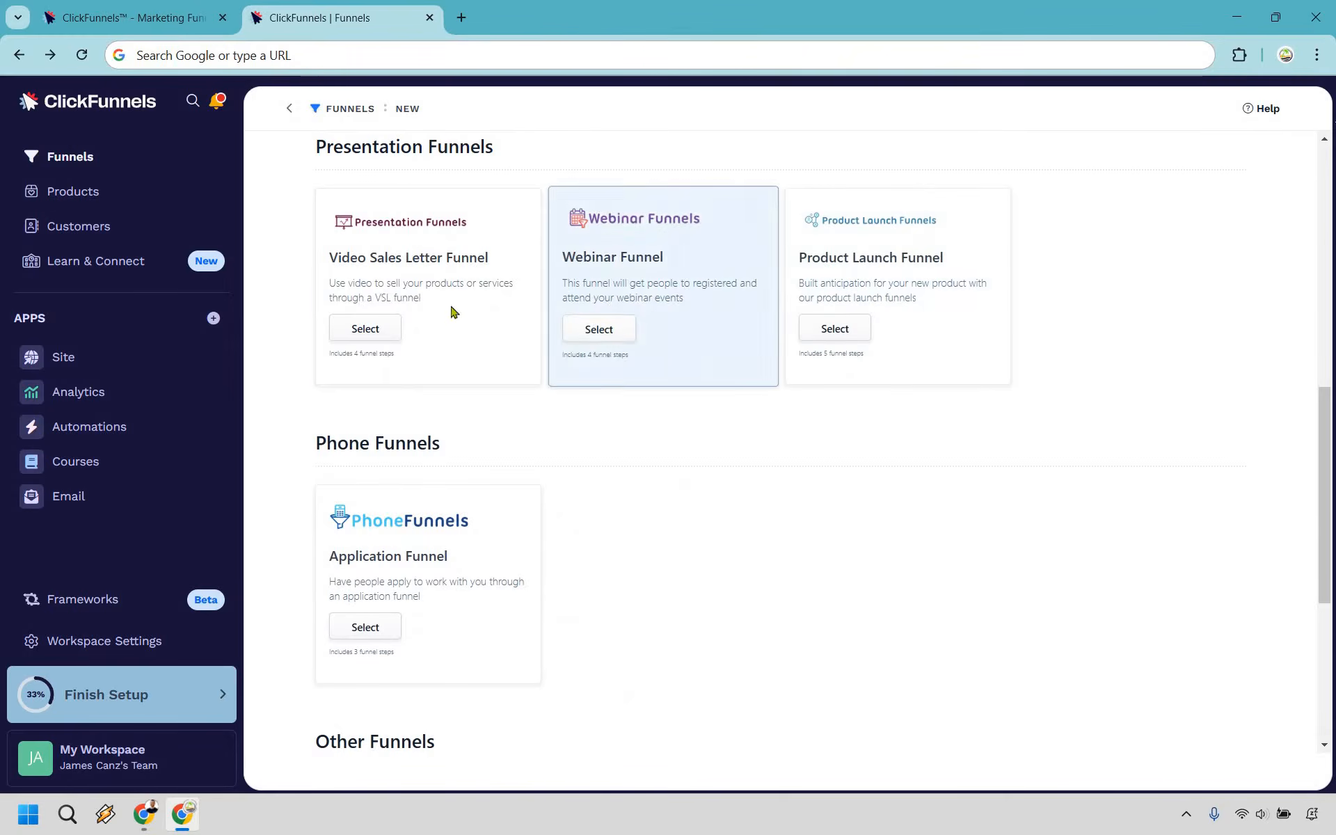
scroll(594, 292, down, 2)
scroll(663, 485, down, 2)
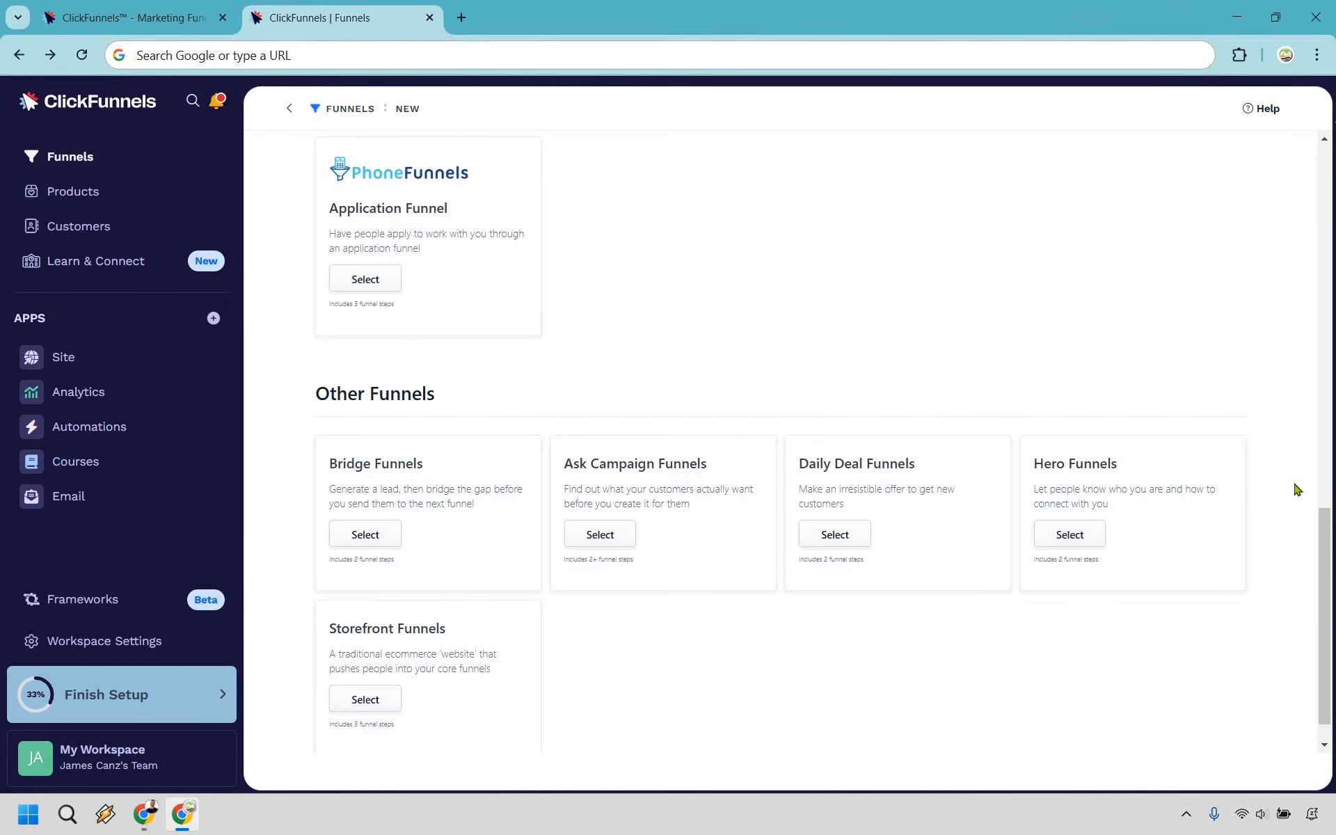
scroll(1266, 542, up, 1)
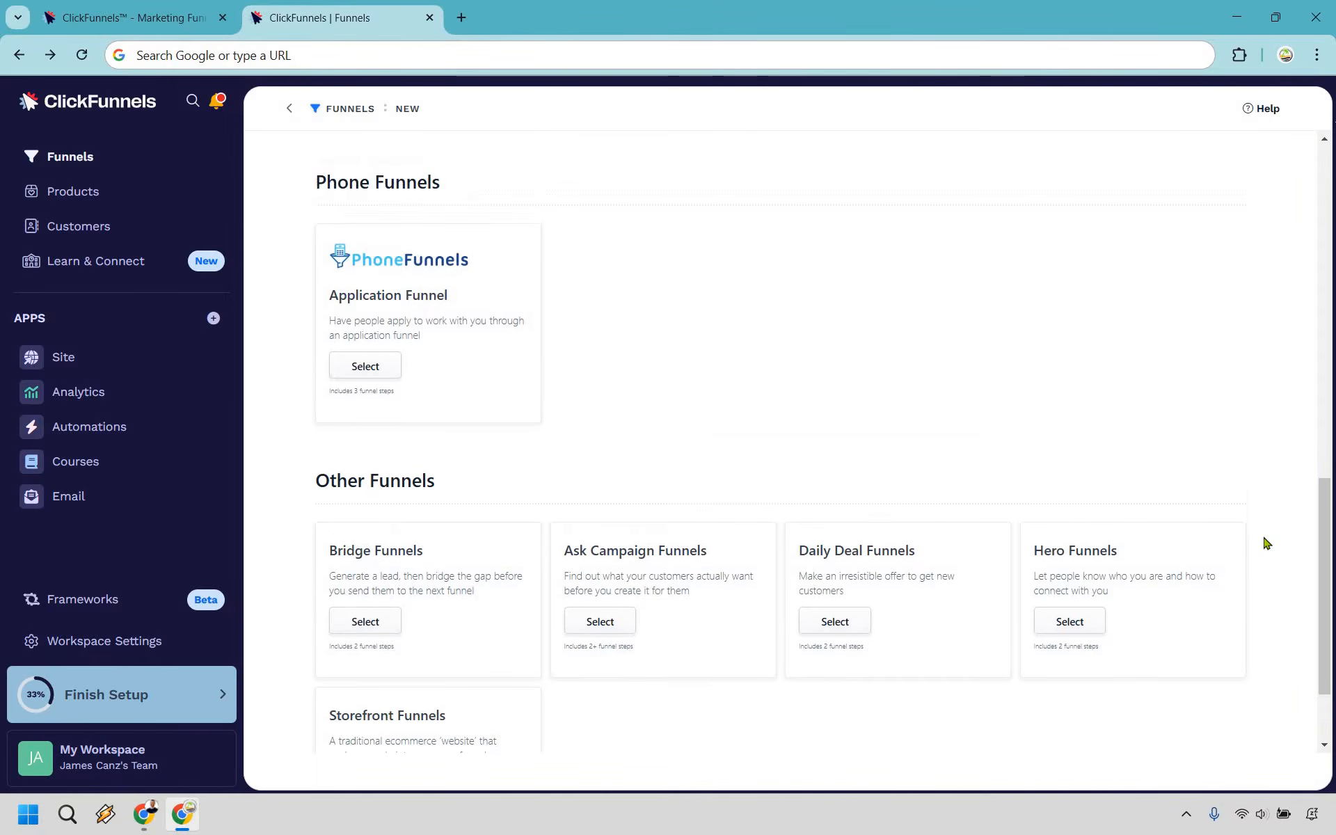
scroll(1266, 542, down, 2)
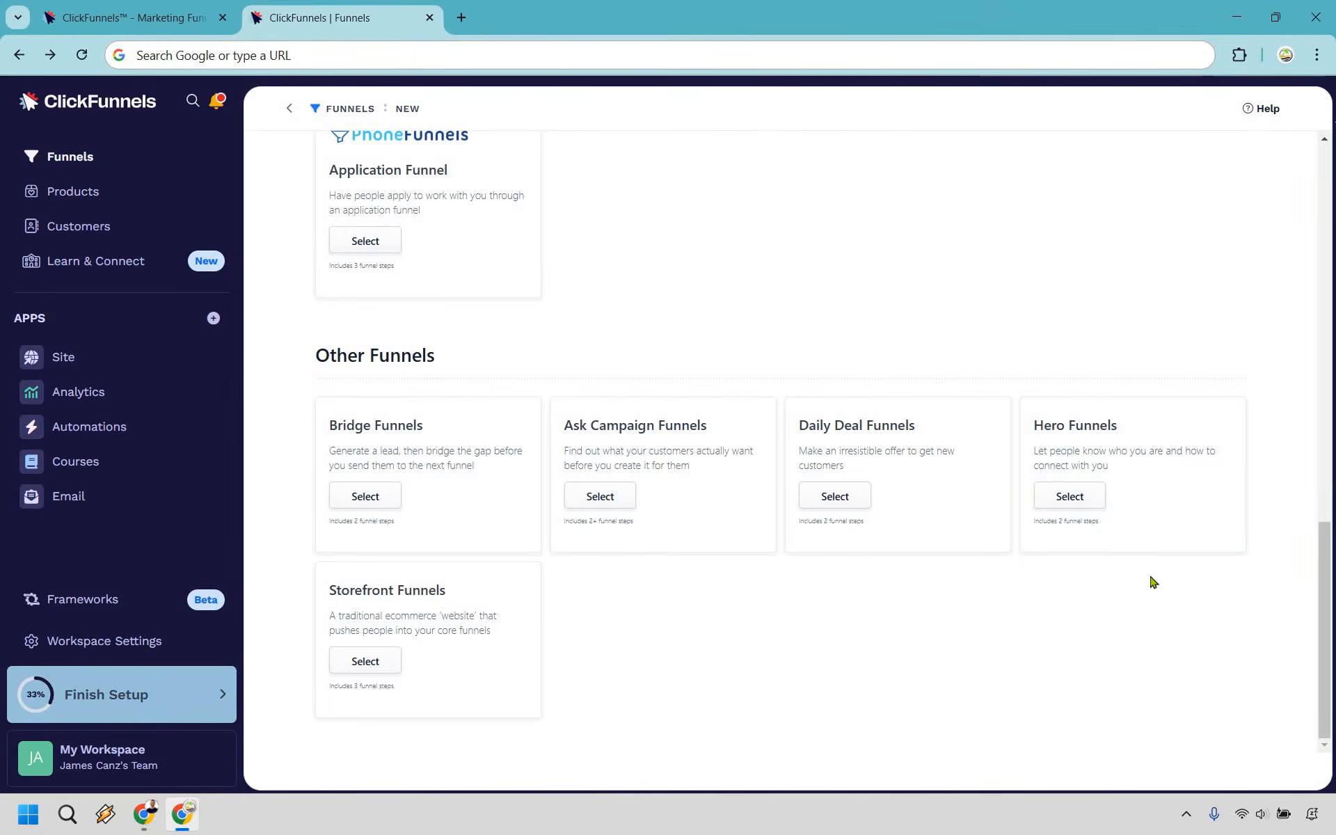
scroll(1176, 557, up, 15)
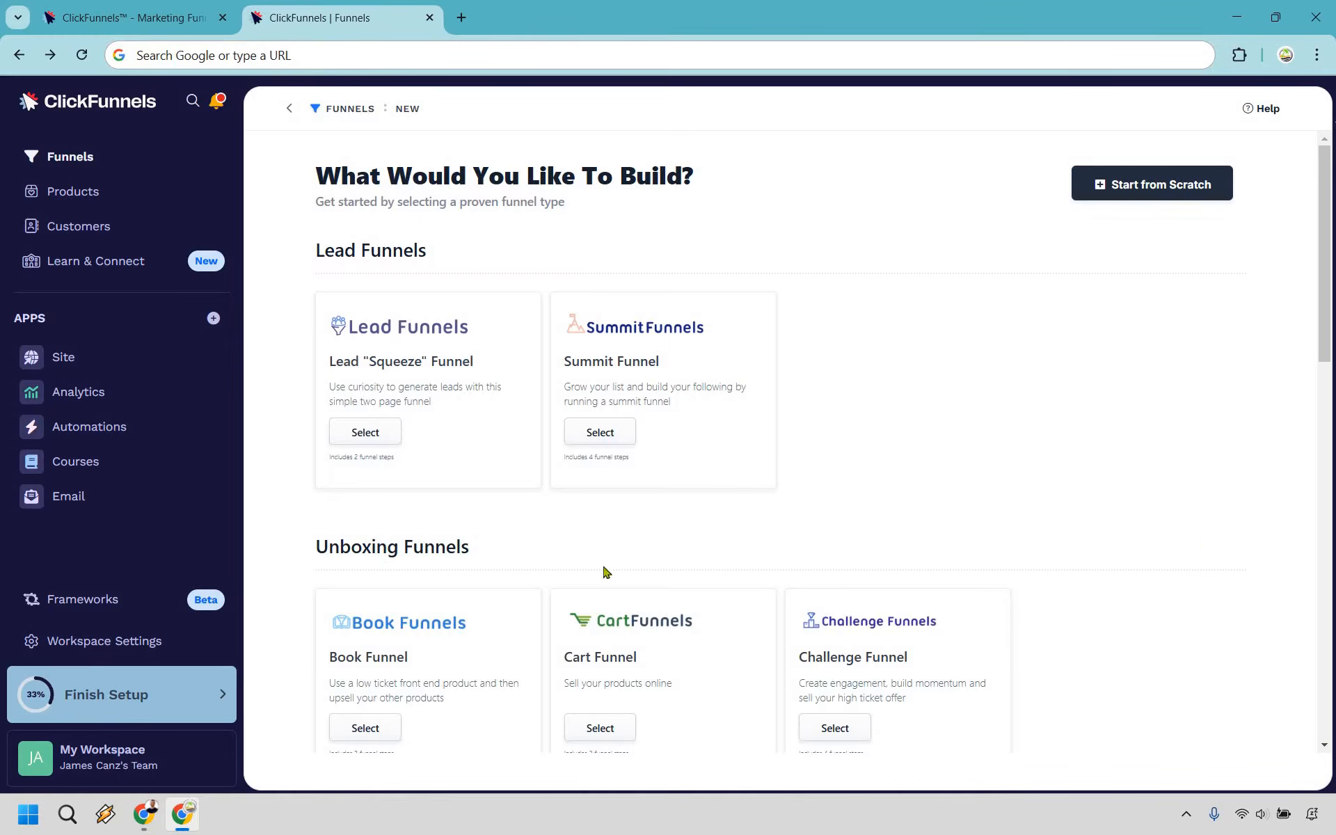
Create a Lead "Squeeze" Funnel from the green two-step template with the dog picture
click(366, 437)
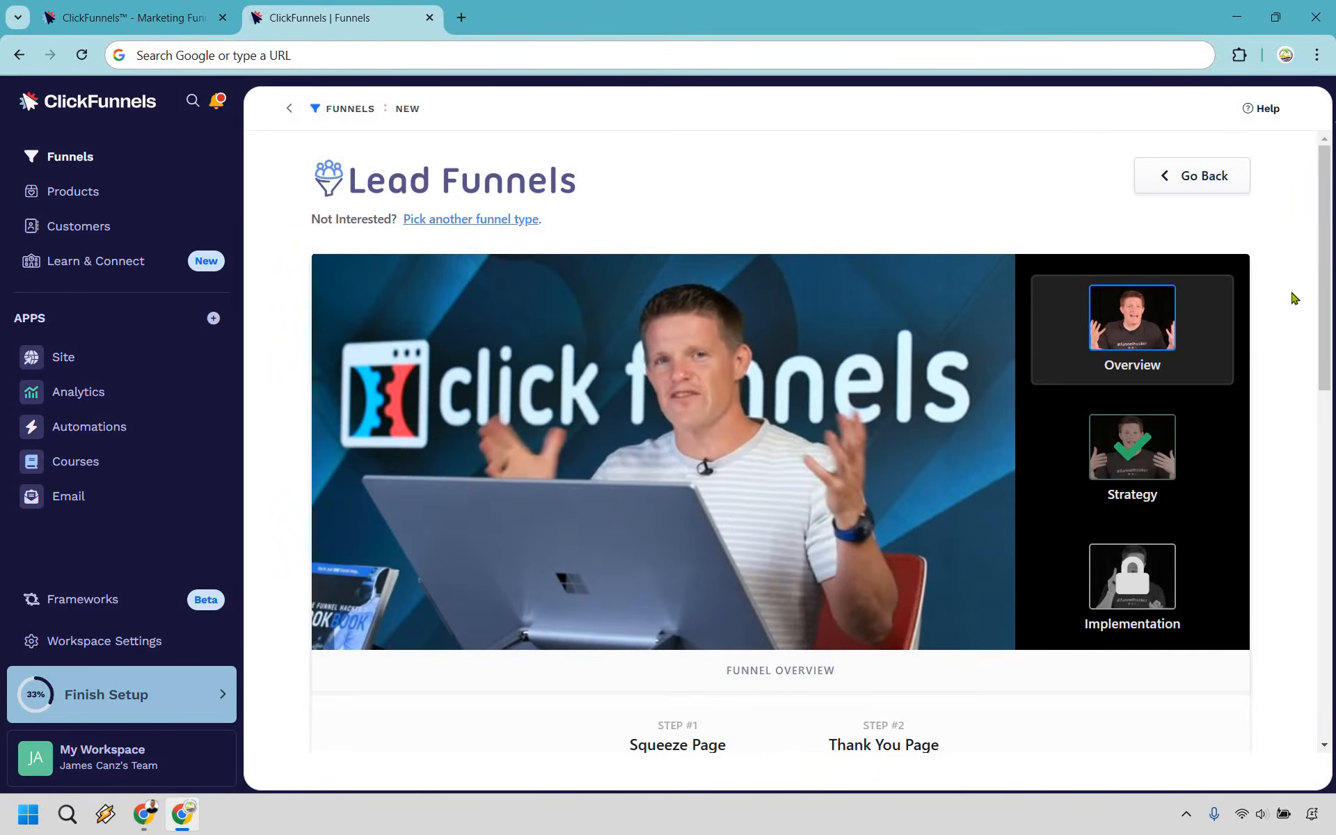
scroll(1291, 292, down, 6)
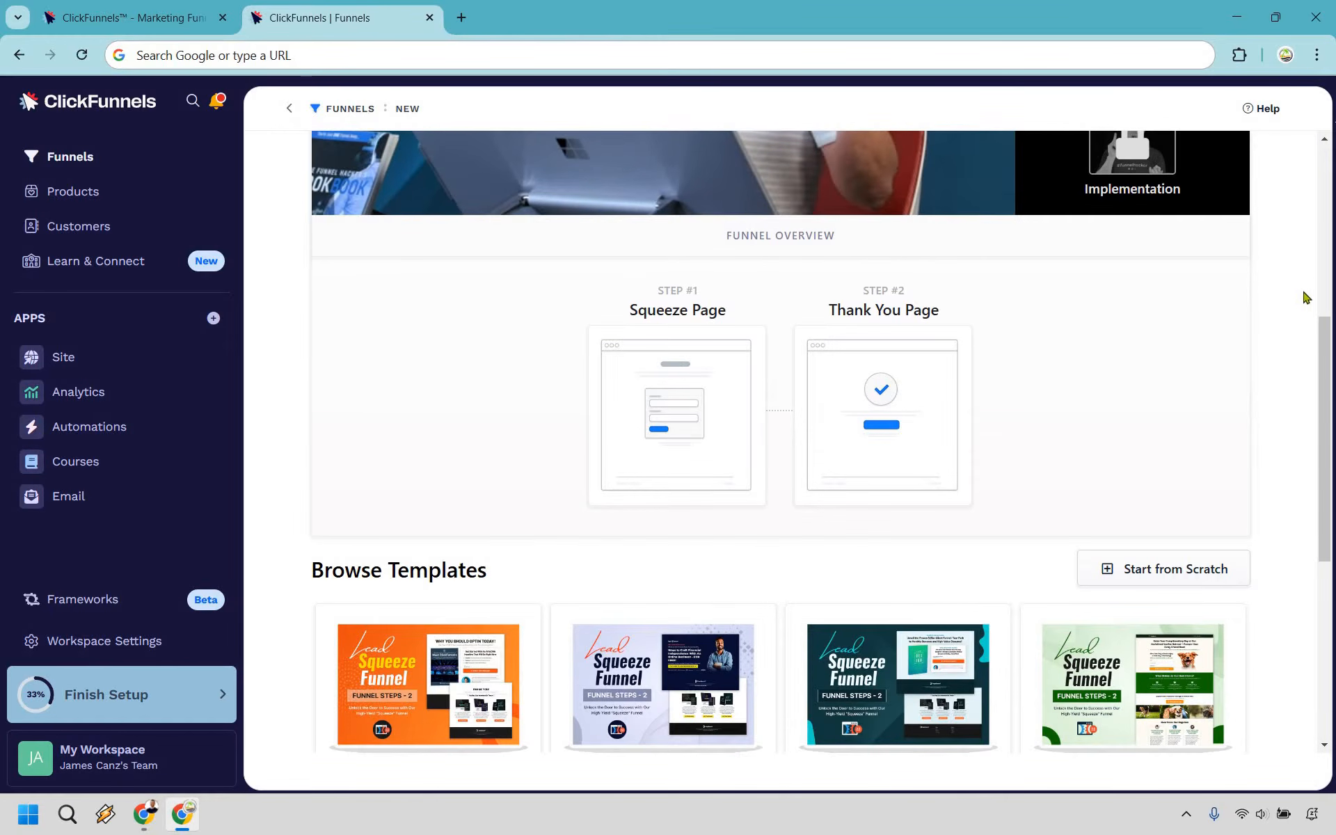
scroll(1287, 257, down, 5)
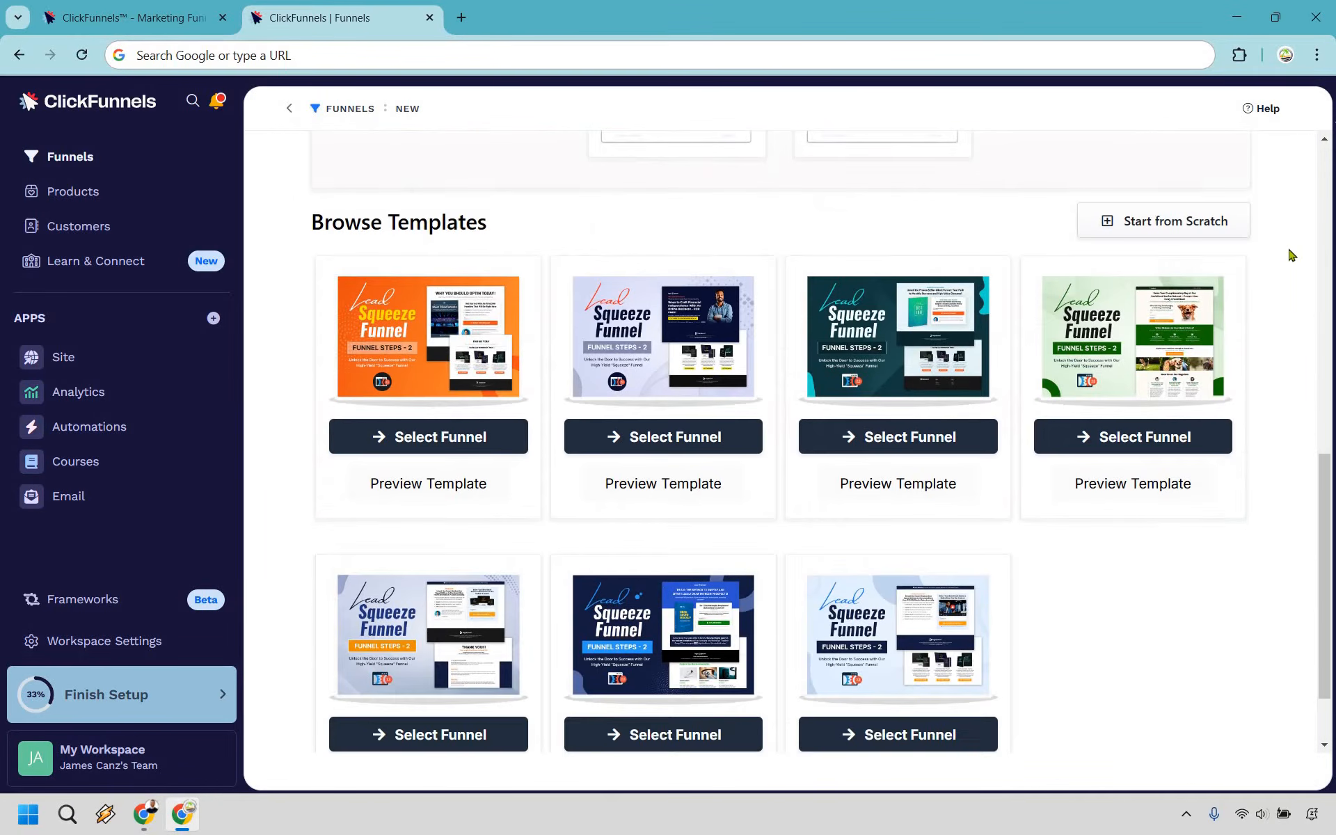
scroll(1291, 256, down, 1)
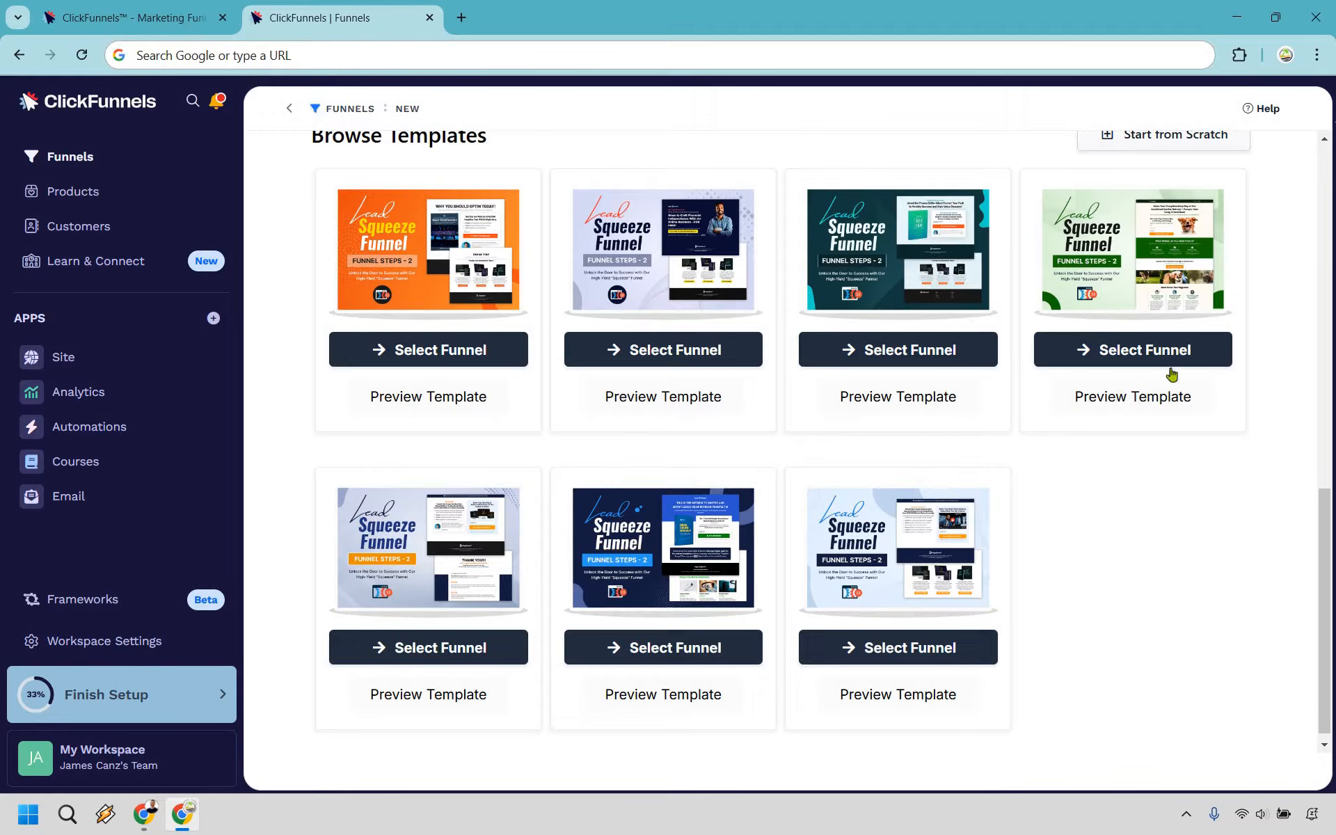
click(1128, 351)
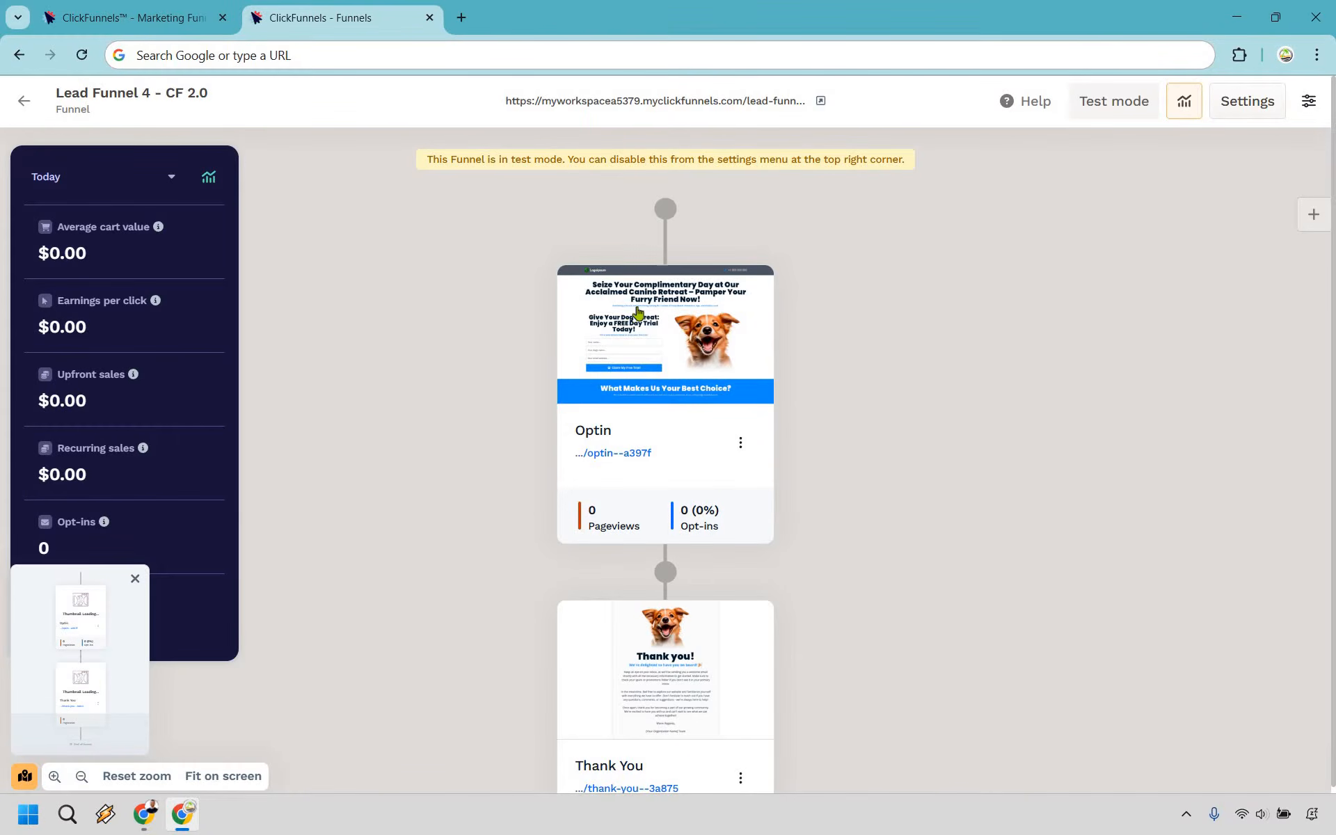
Review the funnel's steps and look at the page templates available for a new page after Thank You, without adding one
mouse_move(709, 327)
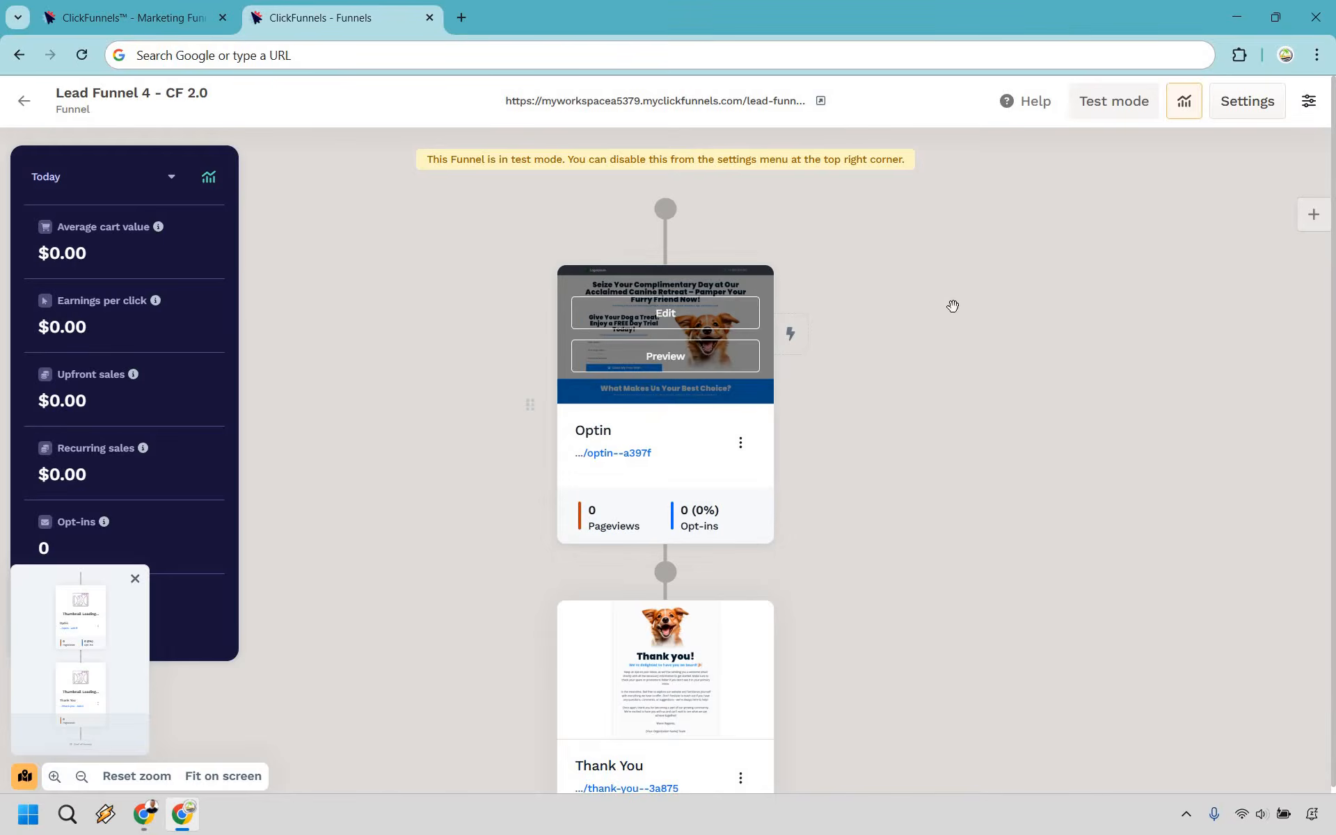
scroll(705, 599, down, 1)
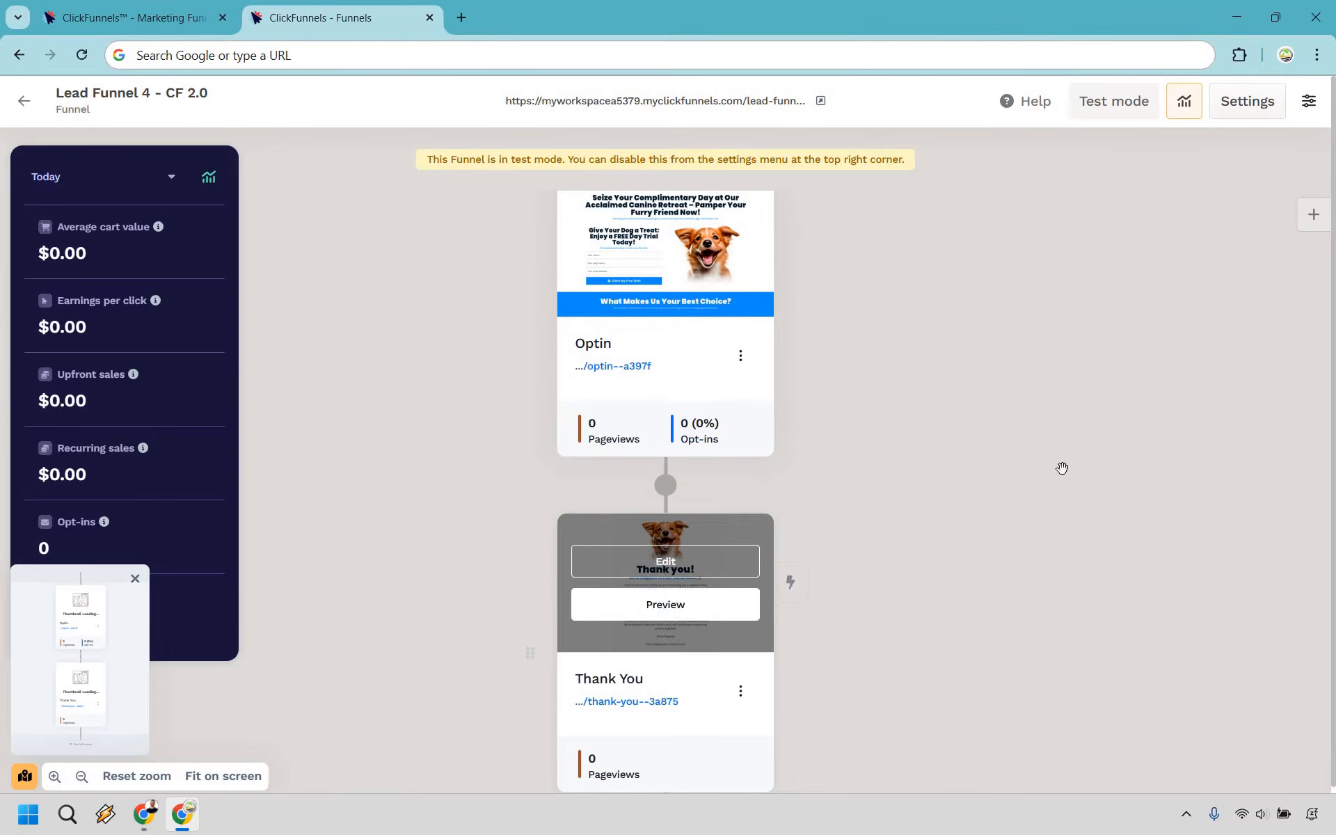
scroll(676, 686, down, 2)
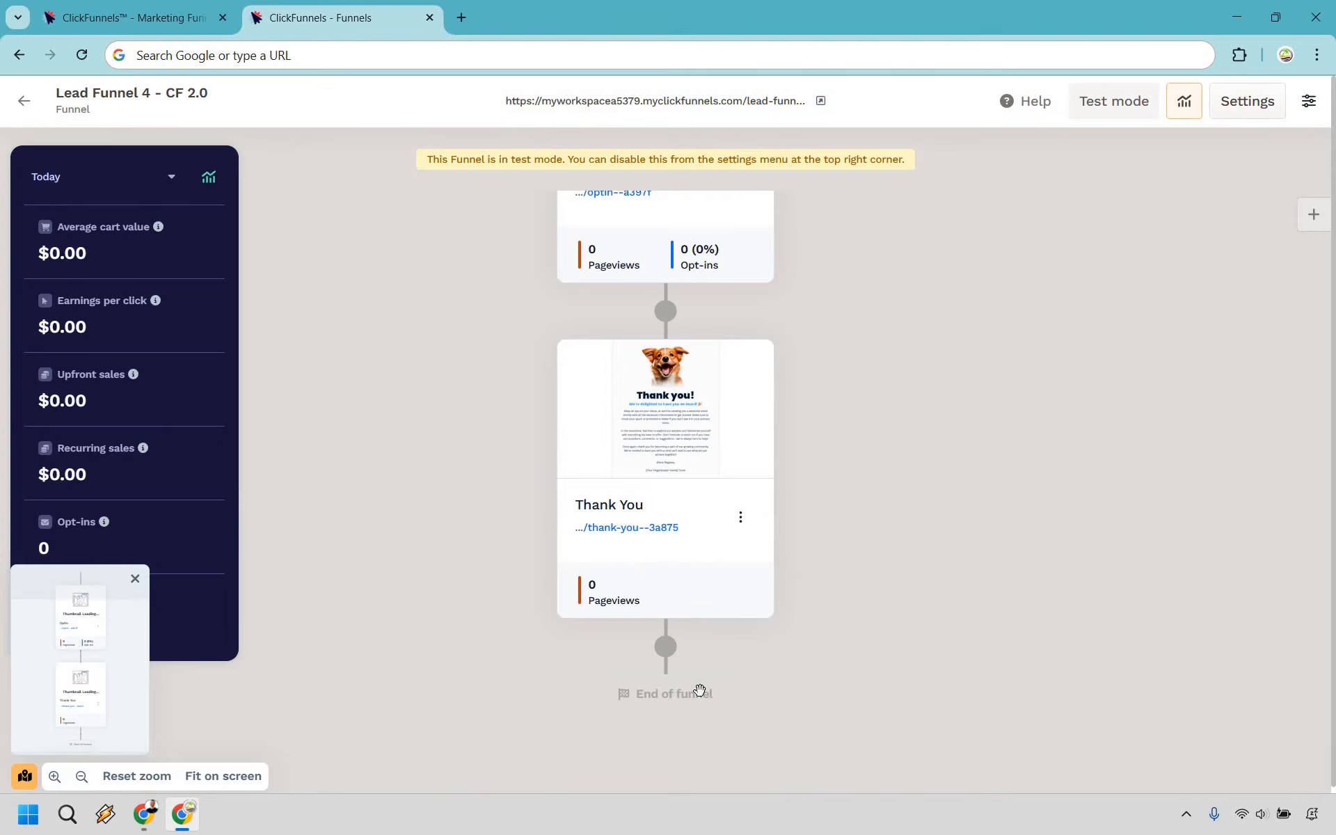
click(666, 647)
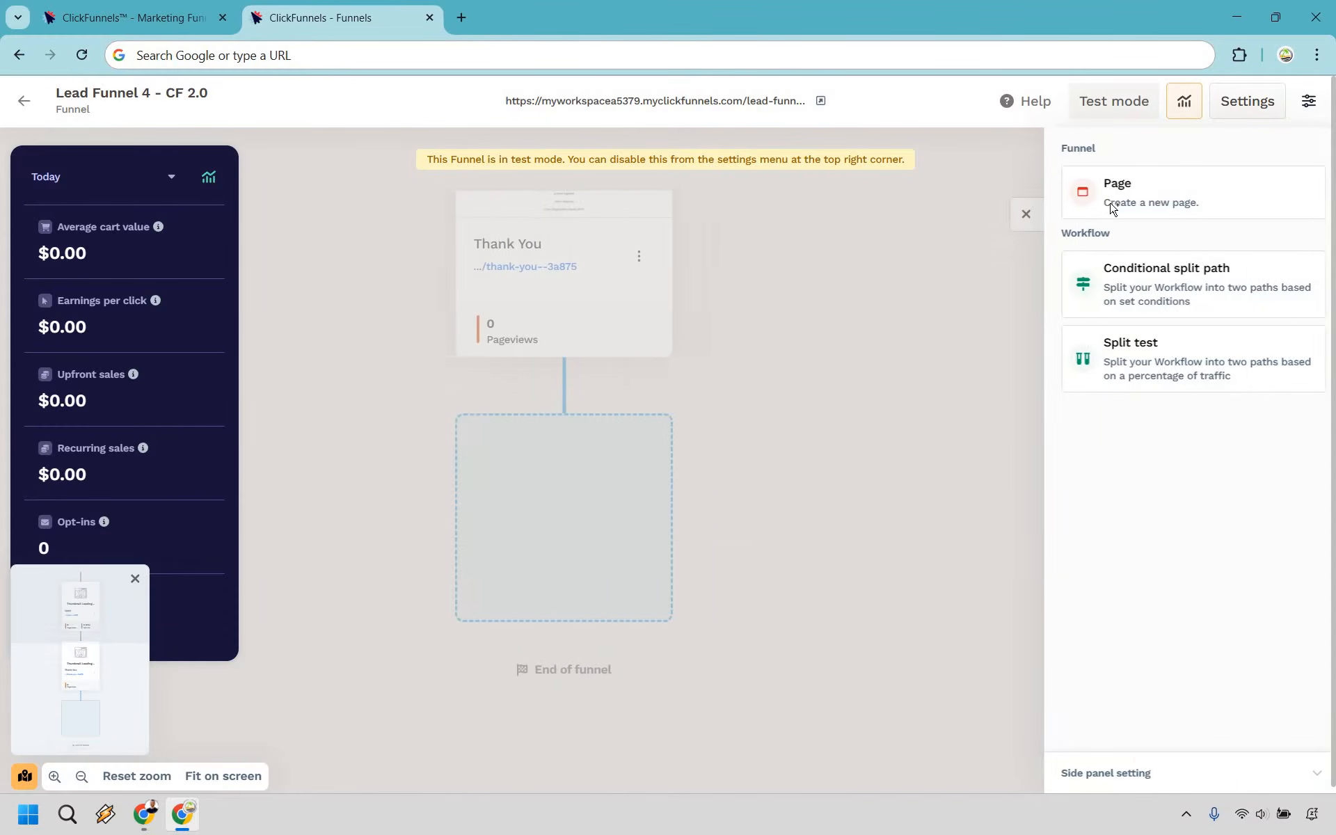
click(1111, 207)
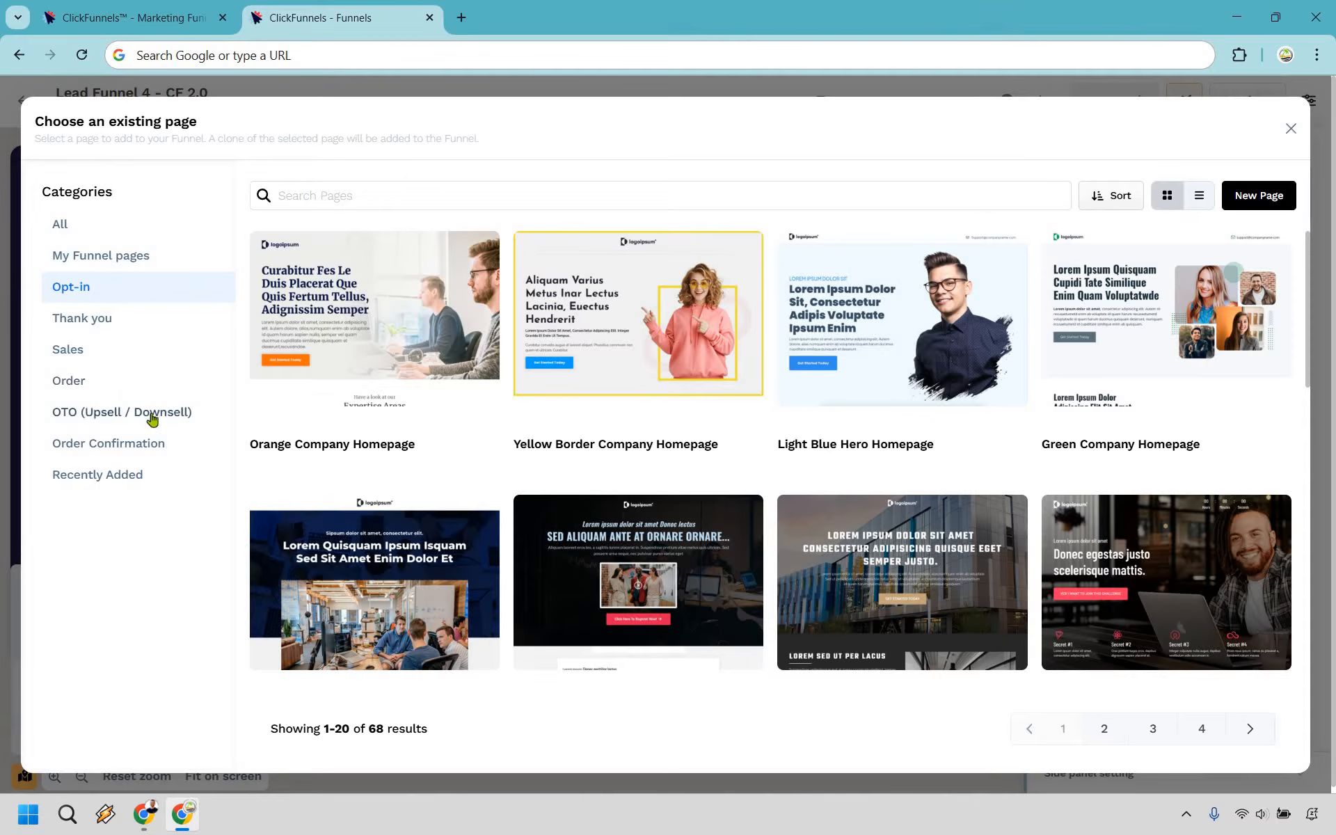
click(1290, 128)
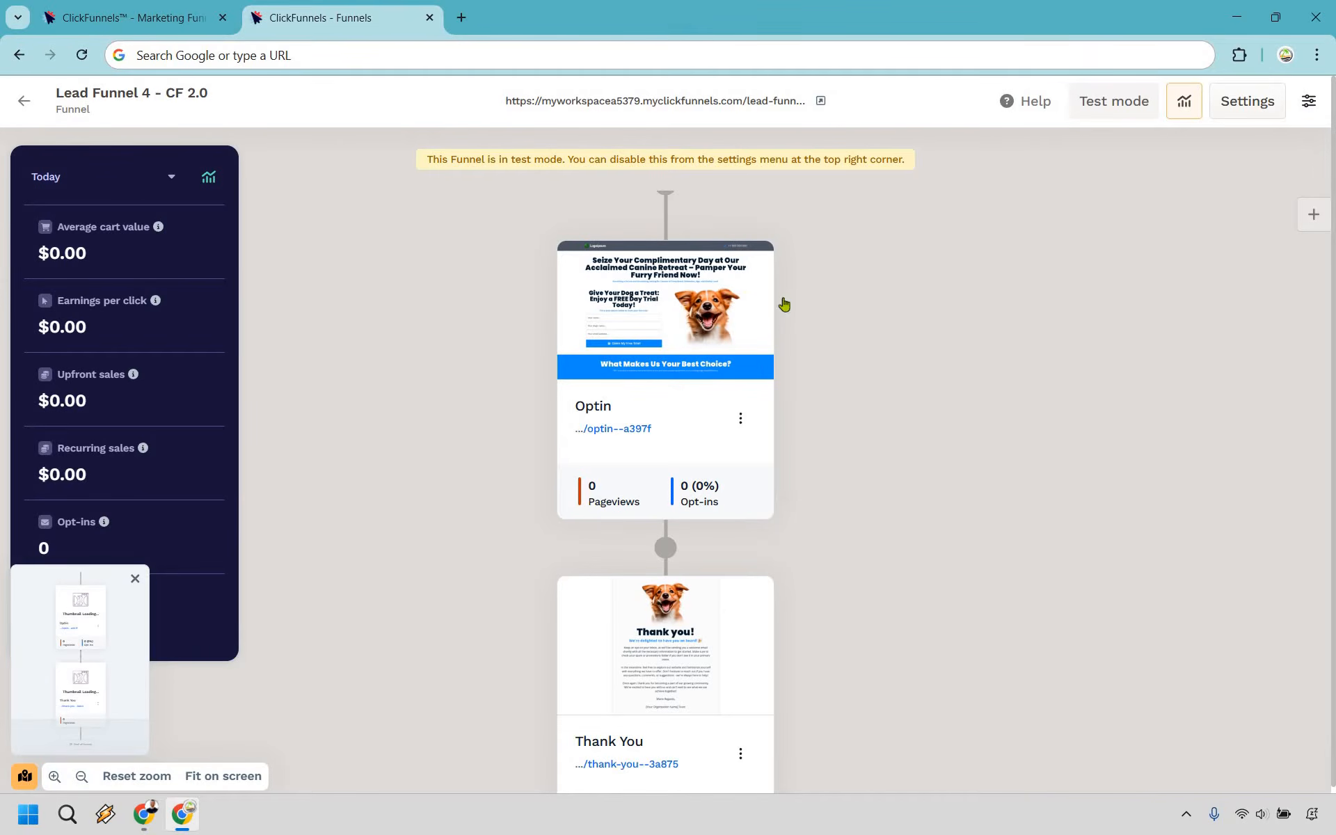
Open the Optin page for editing and select its main headline
mouse_move(672, 284)
click(652, 295)
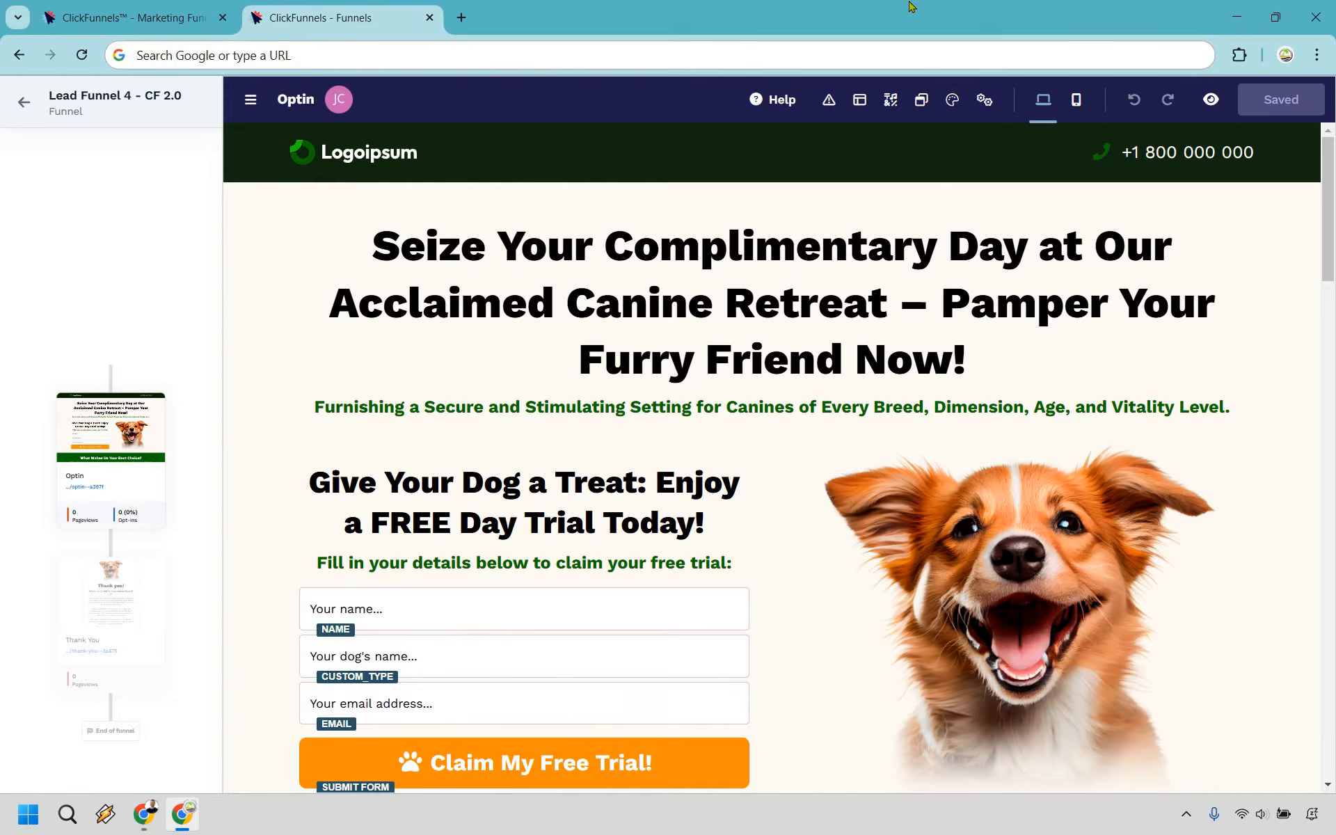
click(848, 256)
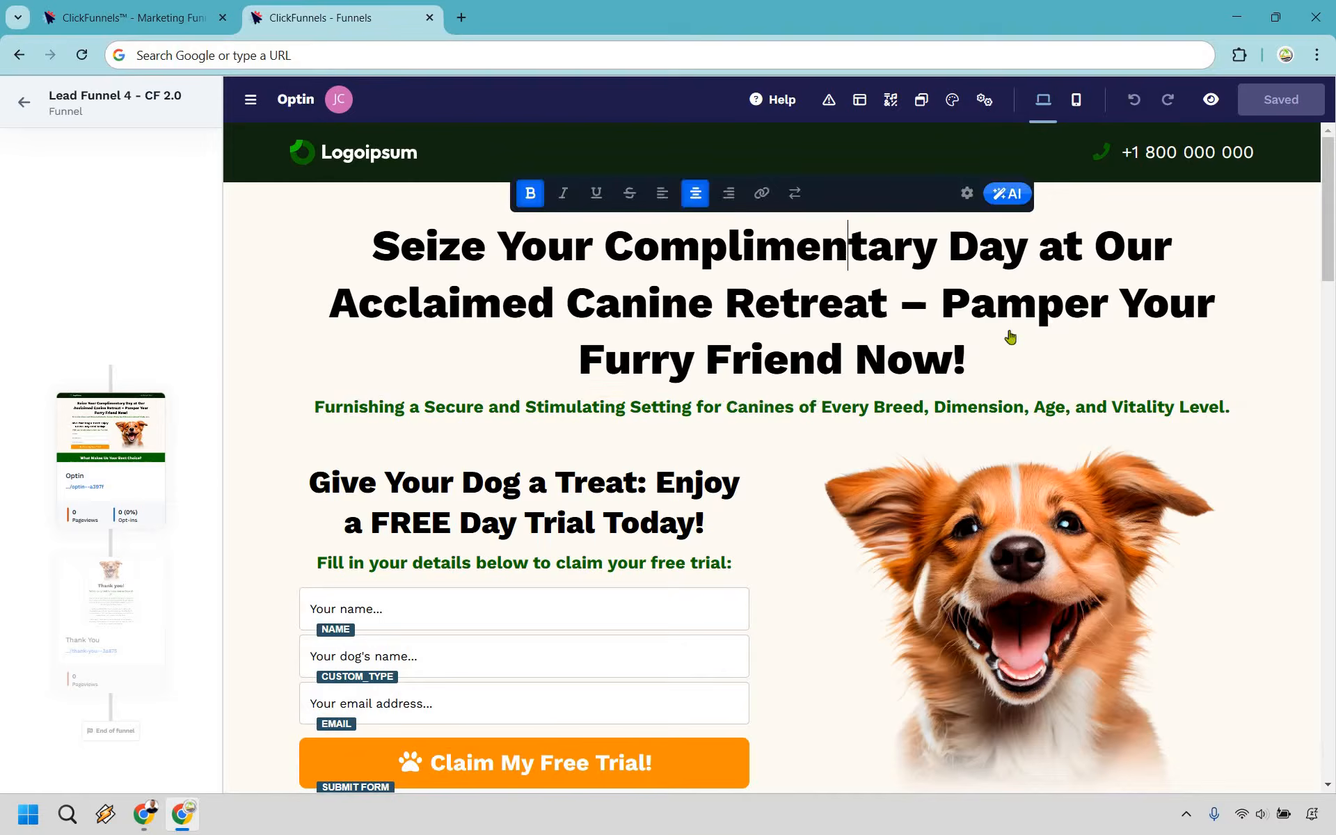
click(1018, 515)
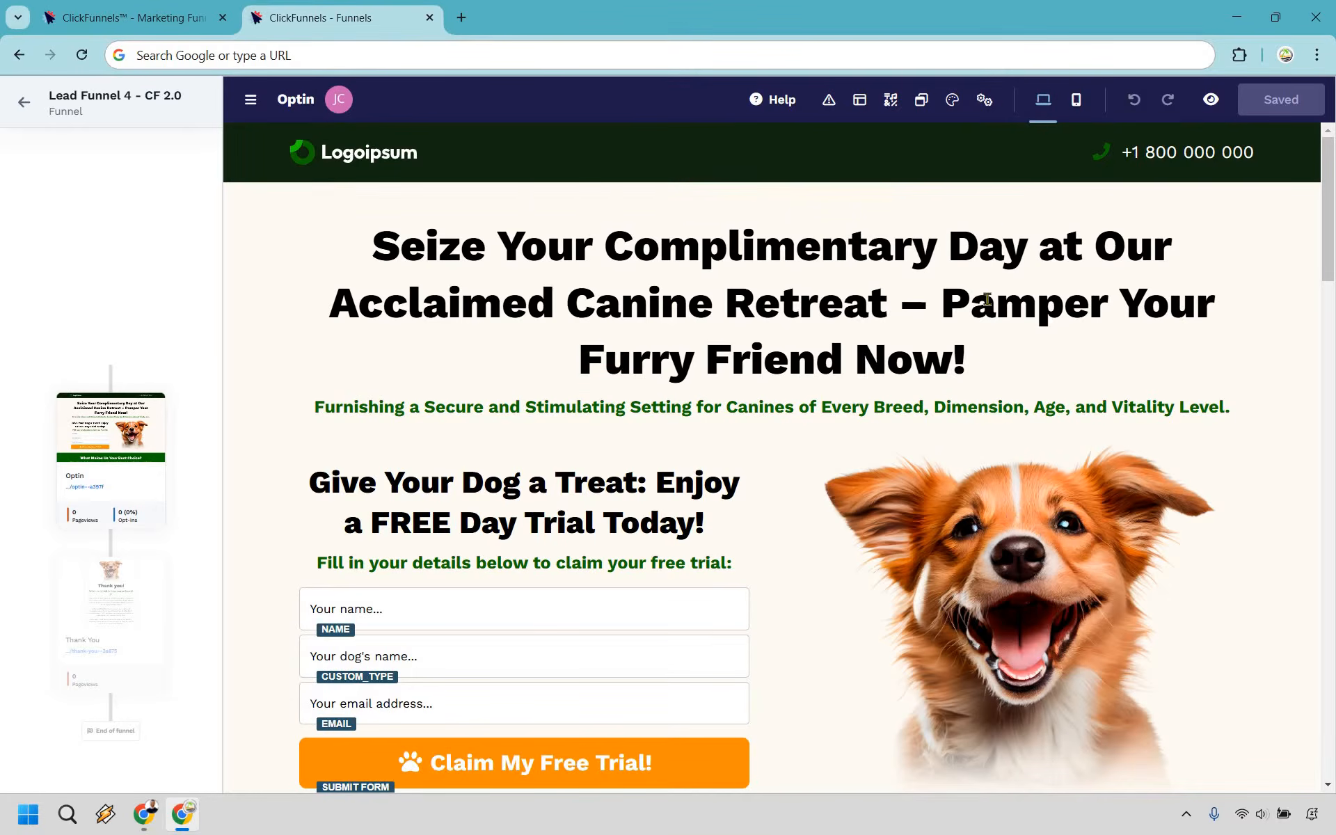
click(1035, 263)
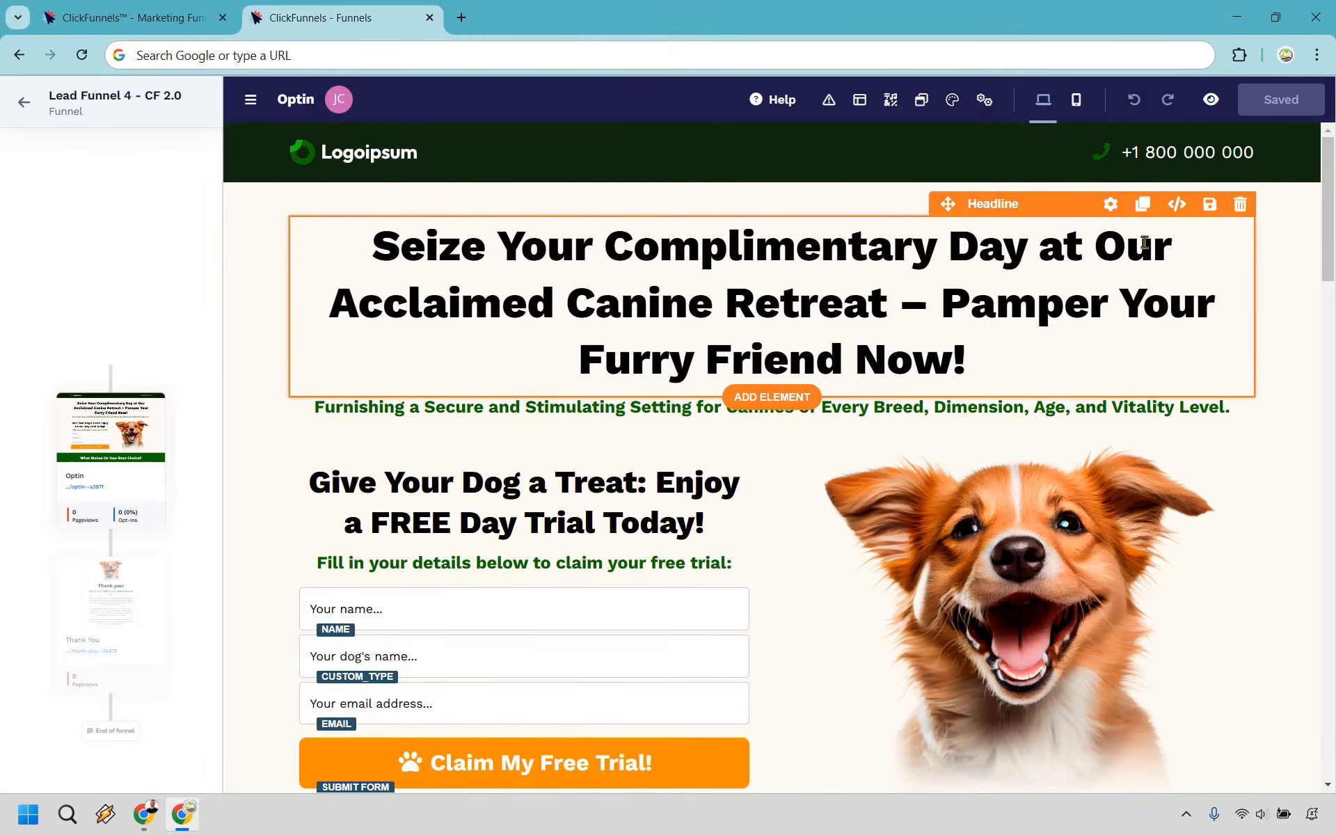
Examine the main headline's padding, typography, color and alignment settings
click(1115, 211)
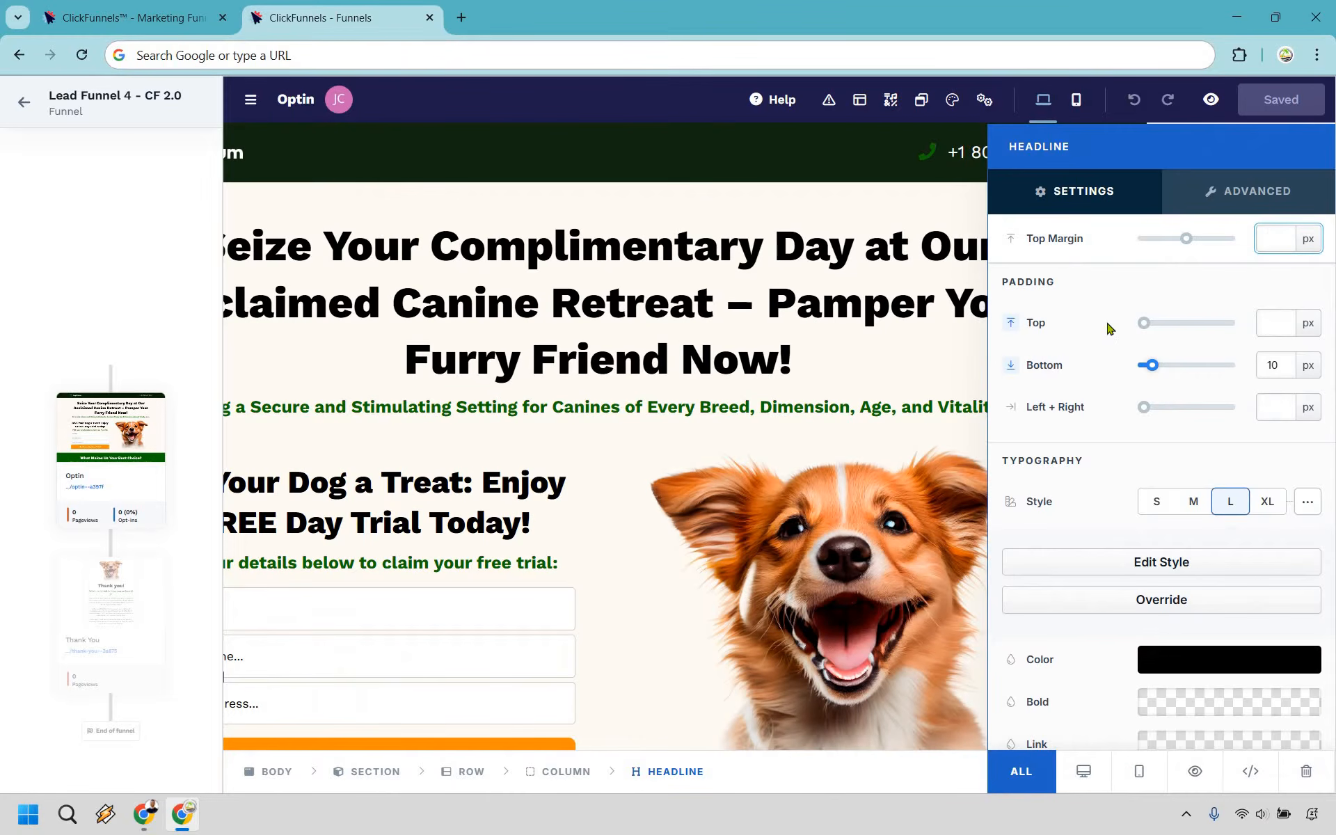
scroll(1165, 584, down, 1)
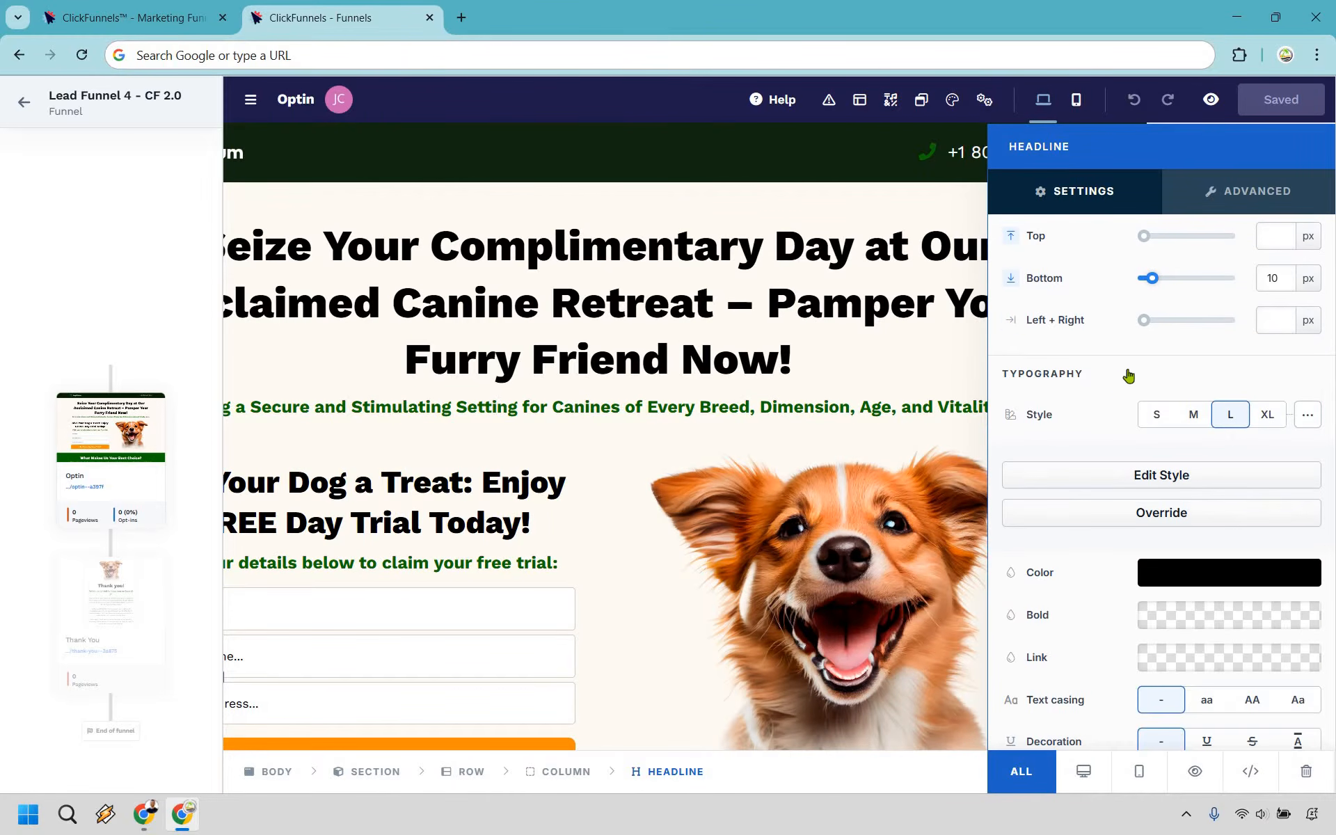
scroll(1087, 445, down, 2)
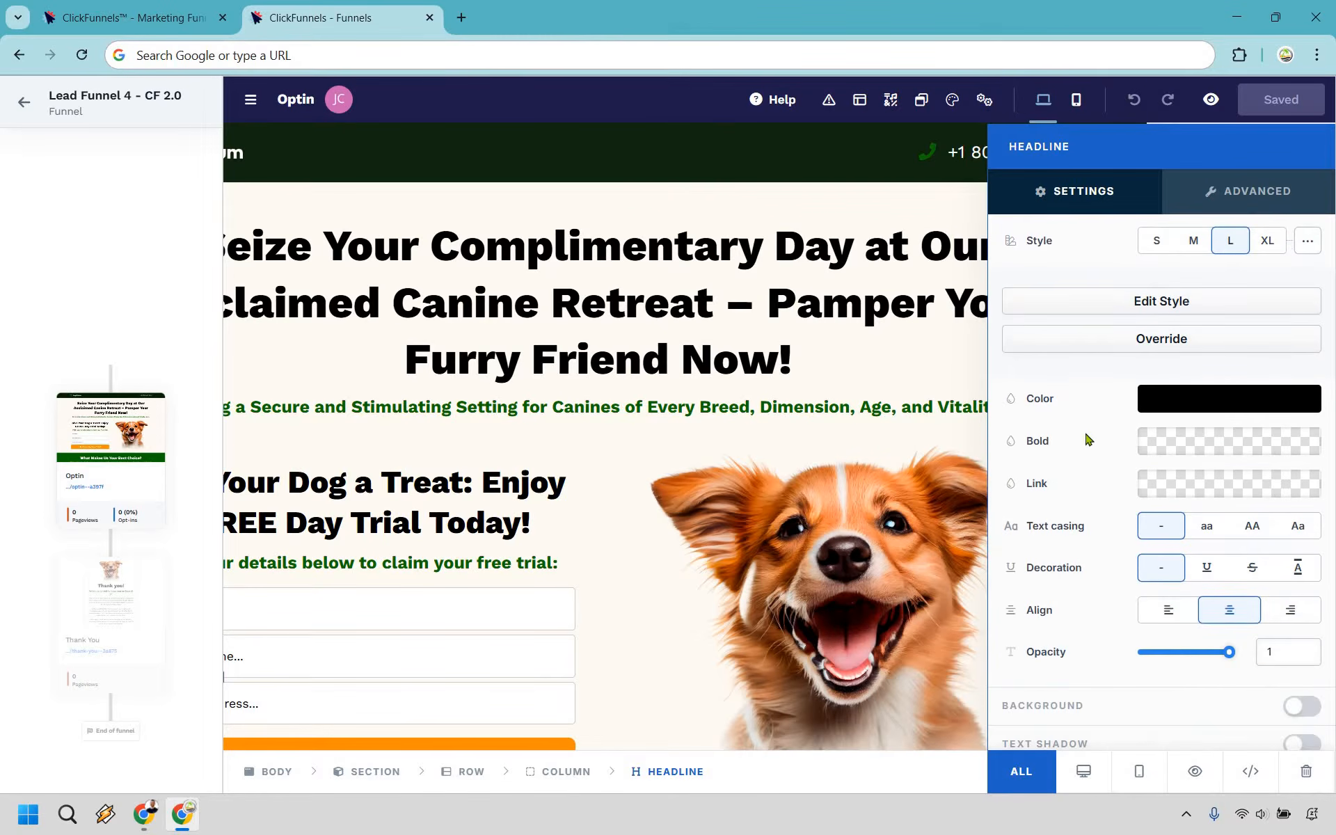
scroll(1103, 402, down, 1)
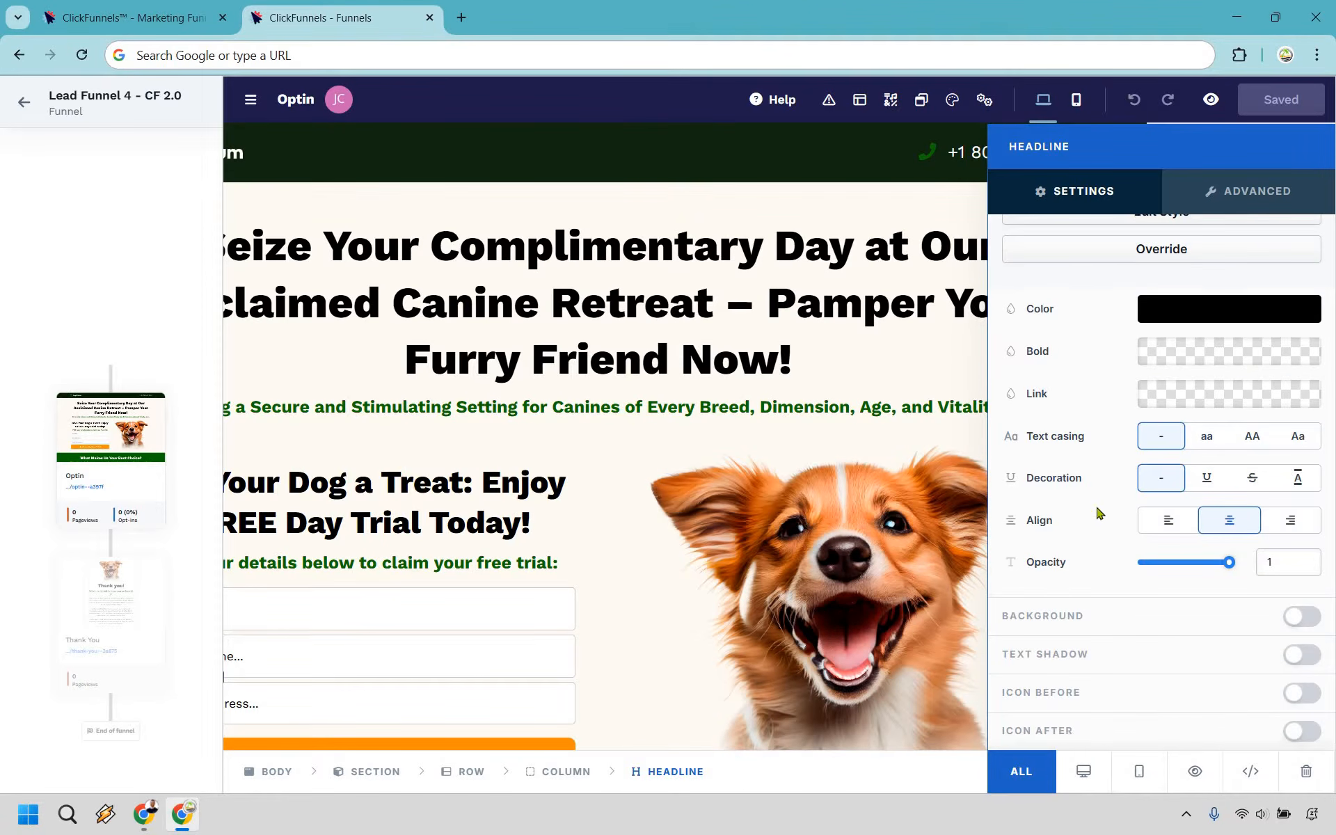
scroll(1100, 552, up, 4)
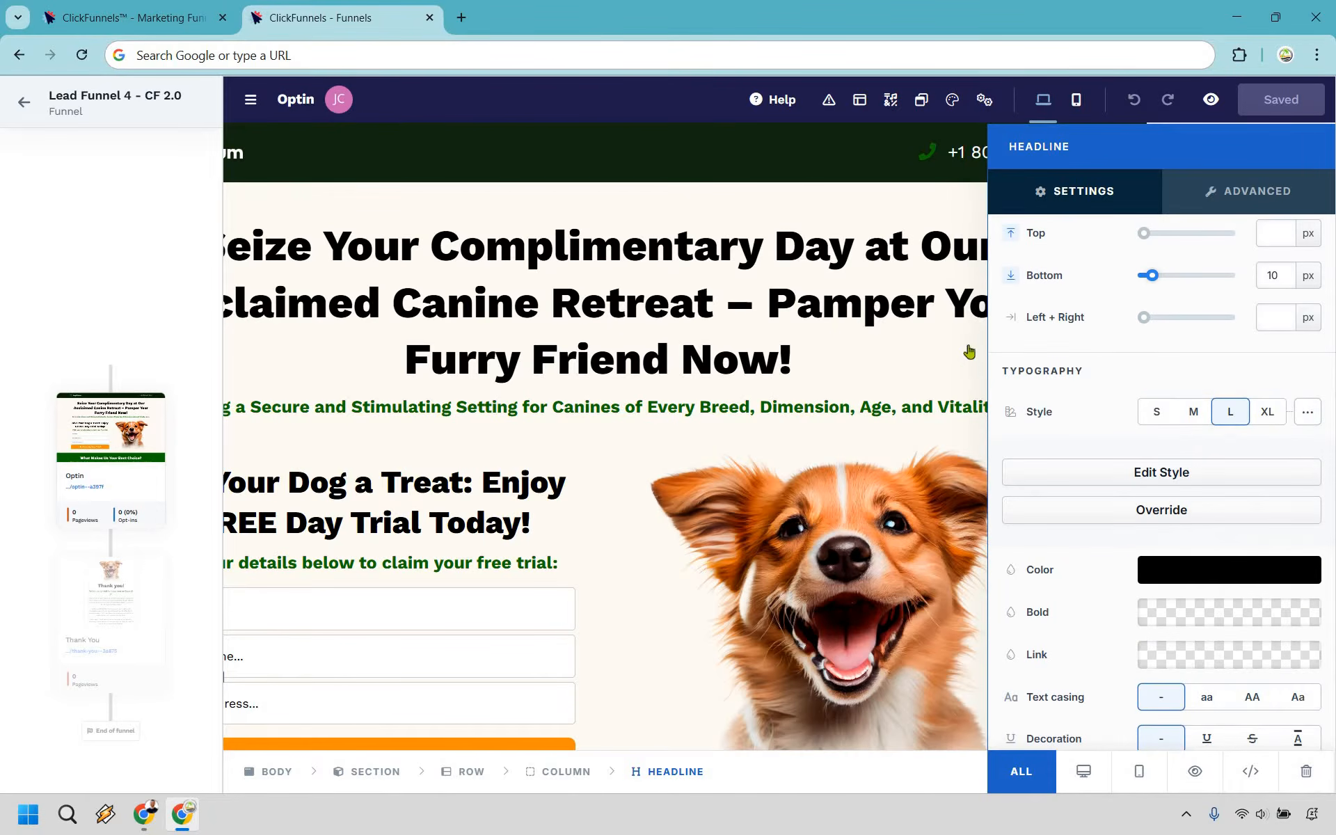
Close the headline settings and move the green sub headline above the main headline
click(981, 400)
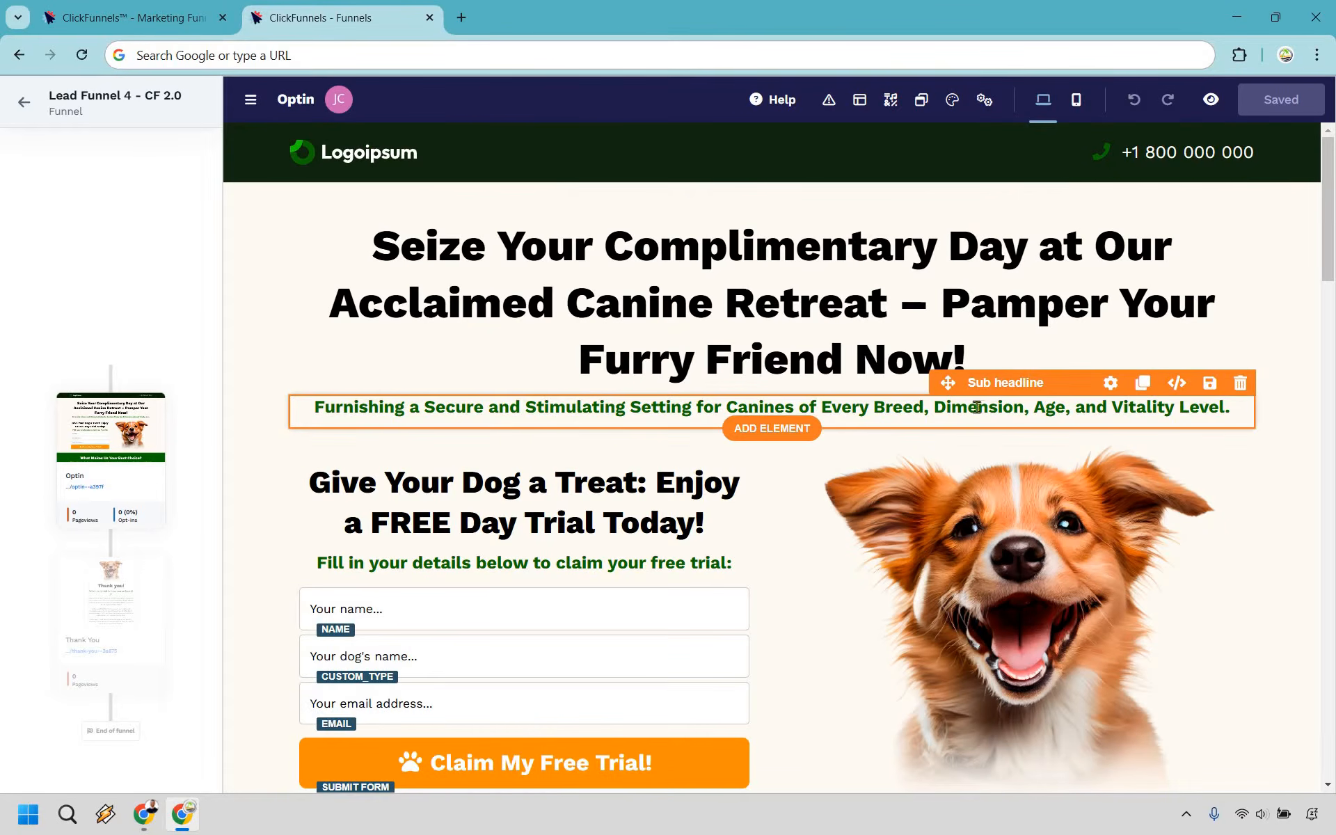
drag(951, 393, 1099, 236)
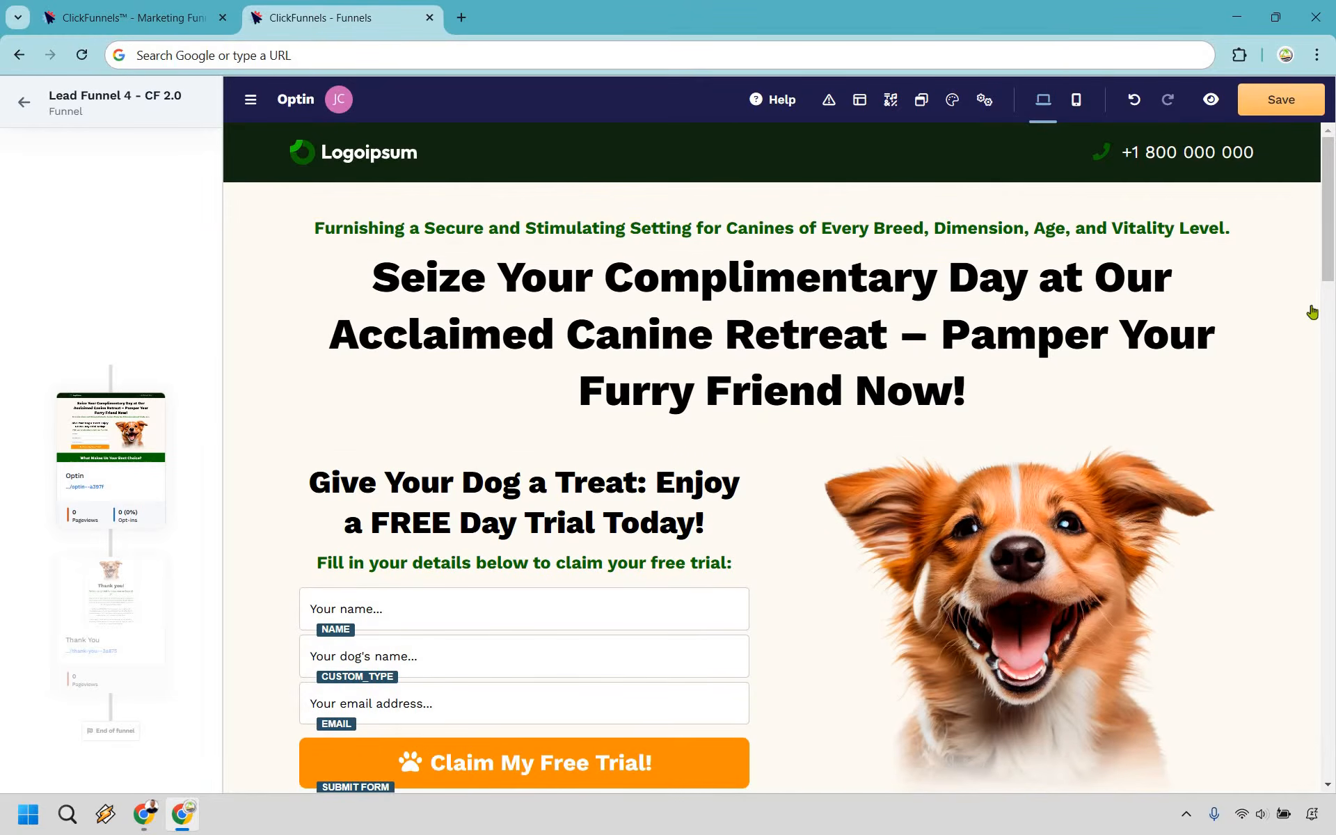
Delete the name and dog's name fields from the opt-in form, keeping the email field
scroll(1308, 307, down, 3)
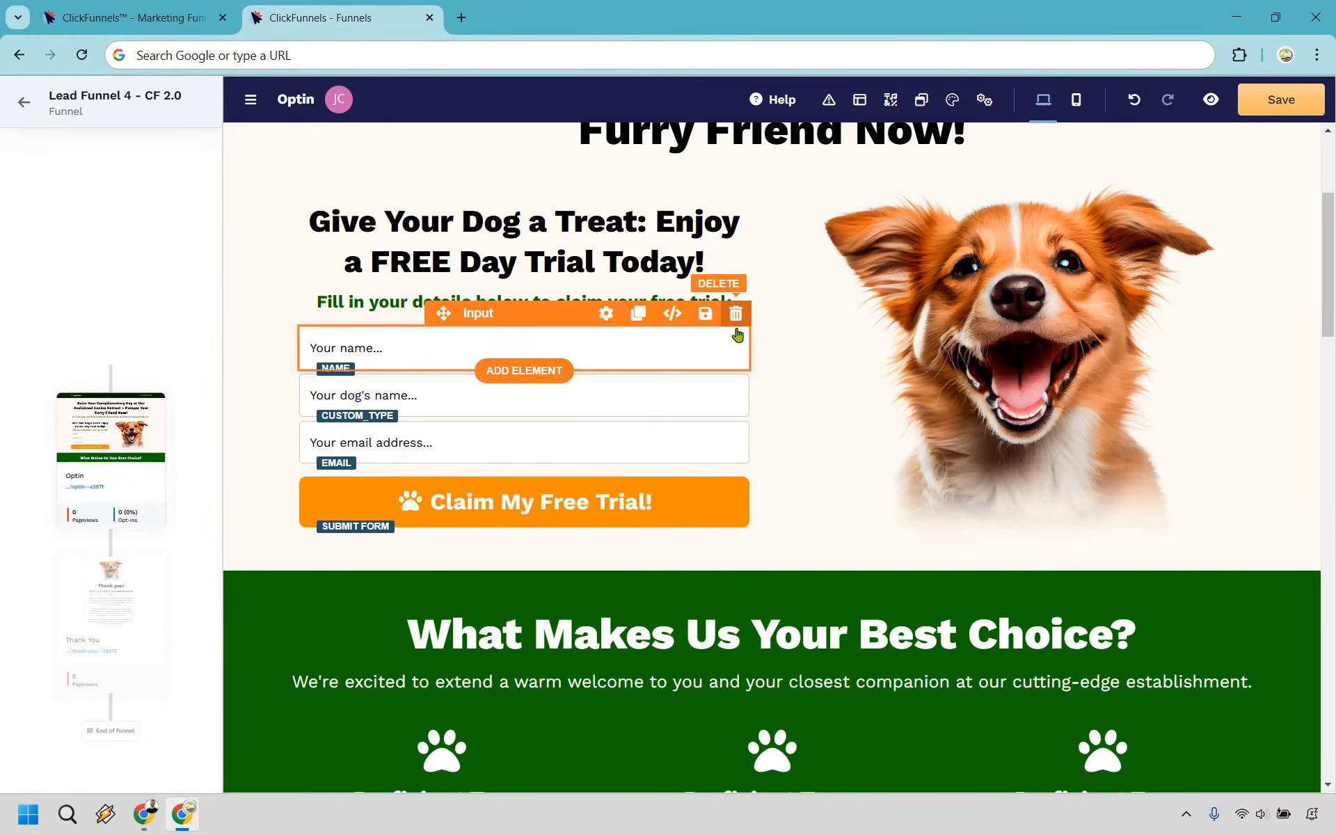
click(735, 314)
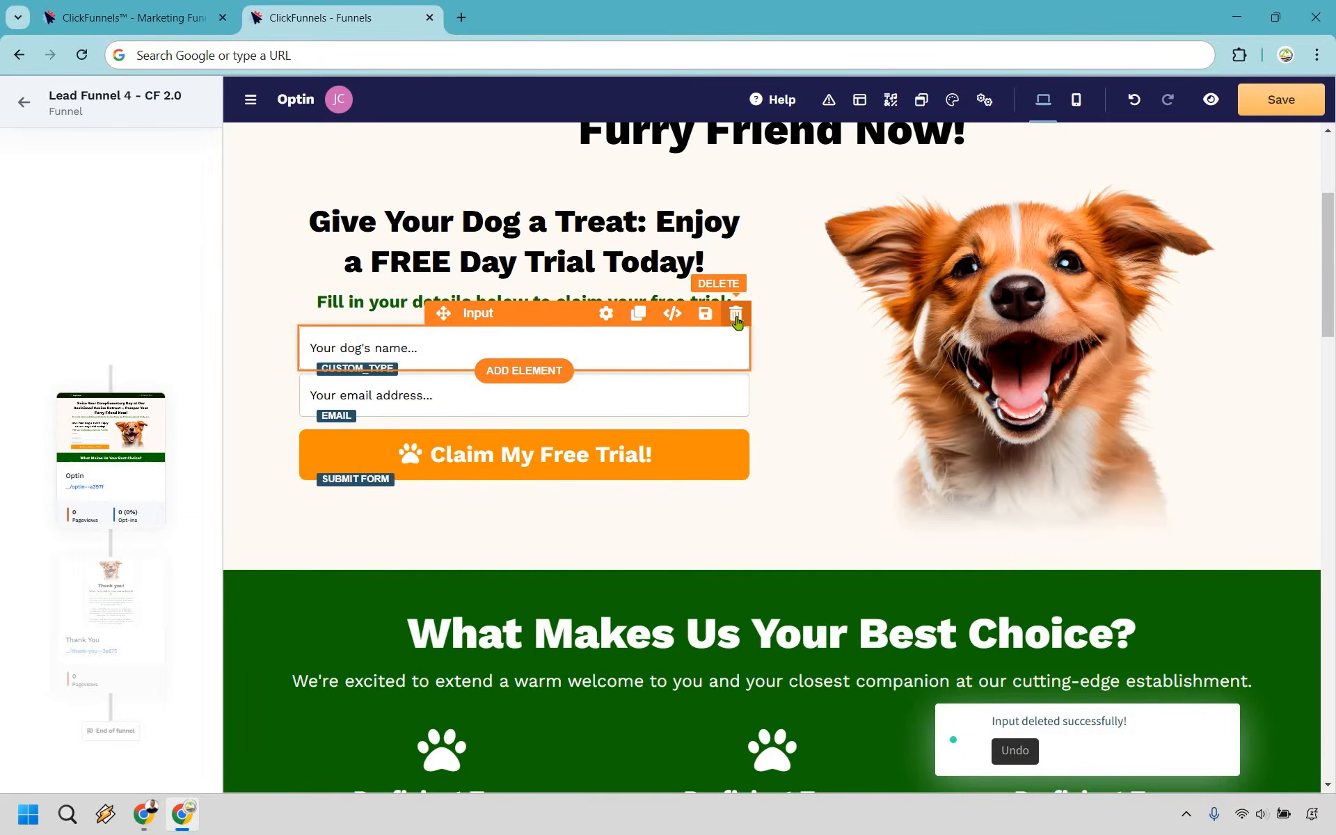
click(736, 314)
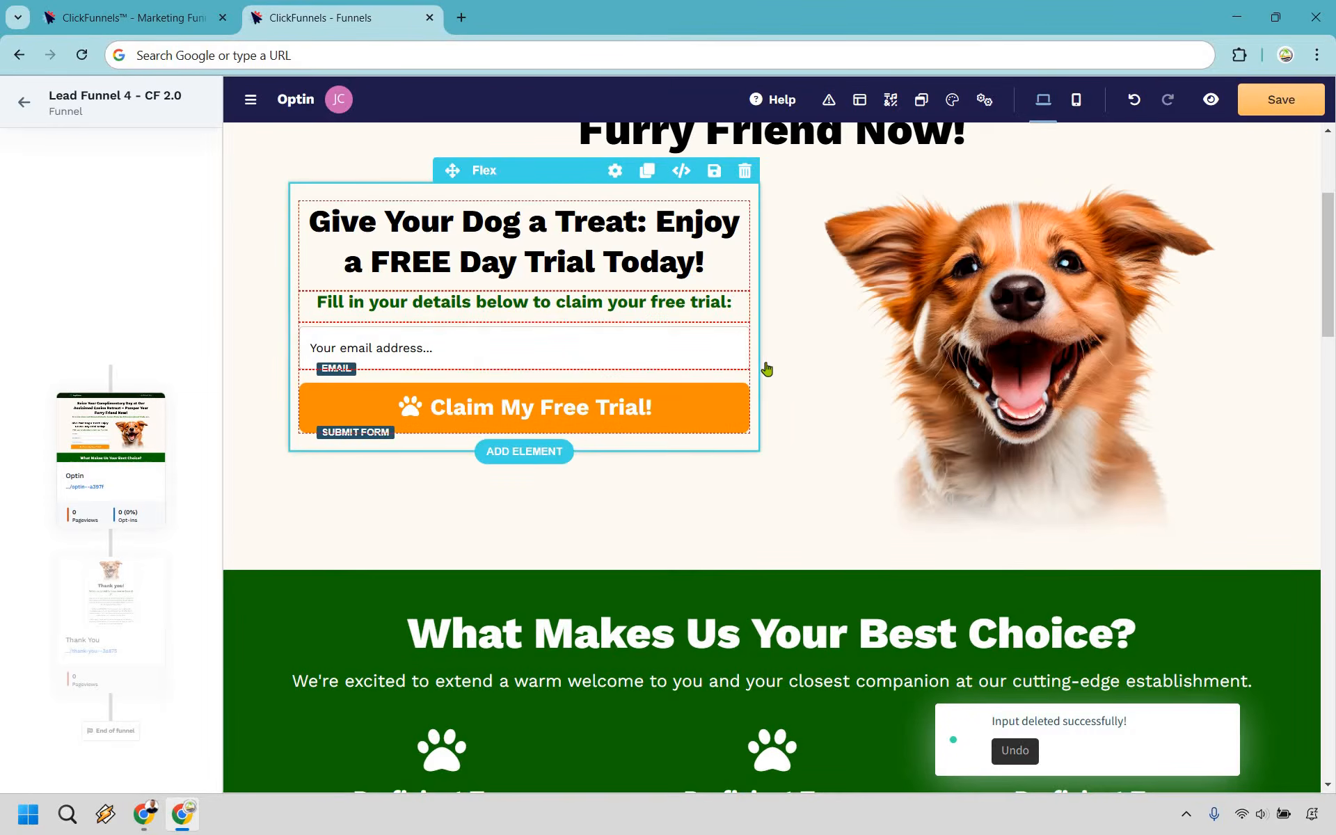
Enable the redirect override for the Claim My Free Trial button's form submission and close the button settings
click(631, 411)
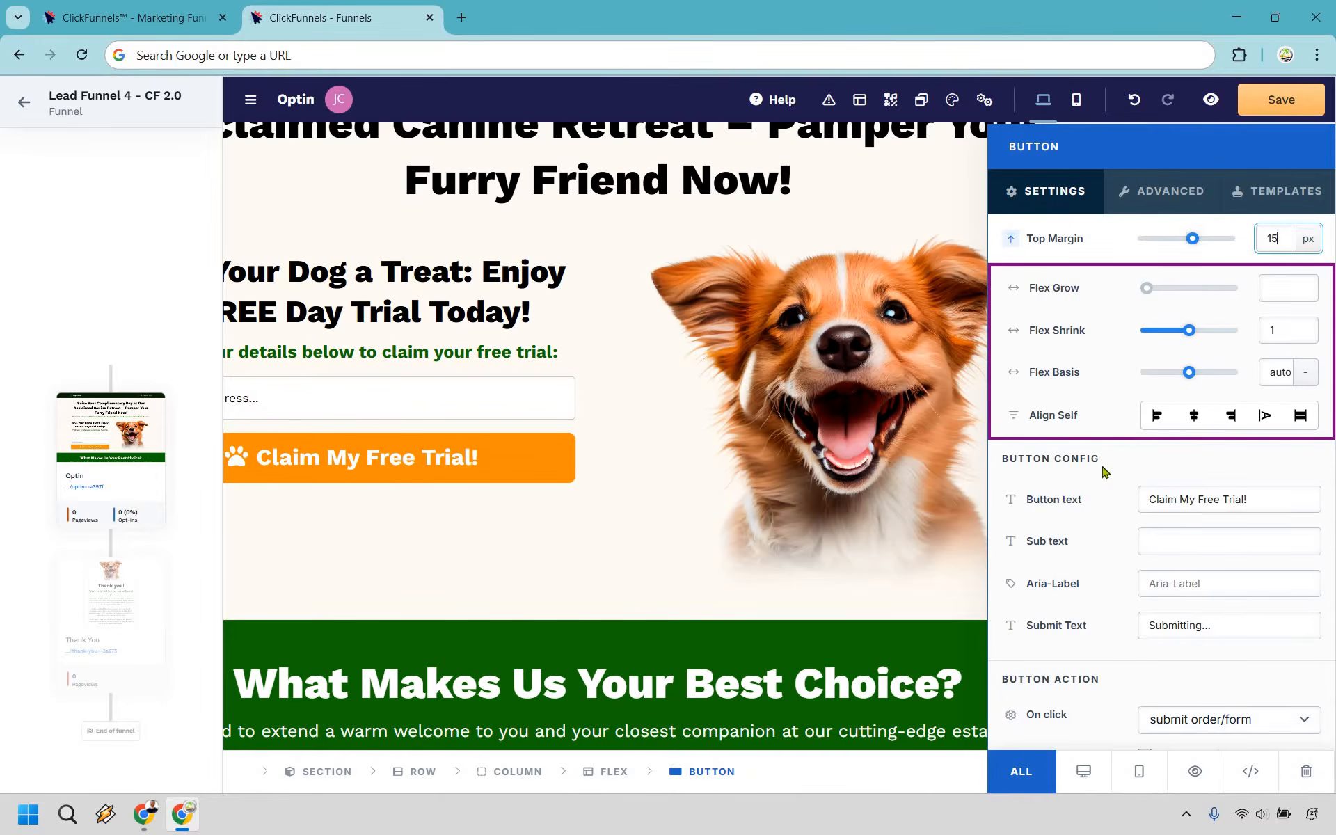
scroll(1105, 472, down, 2)
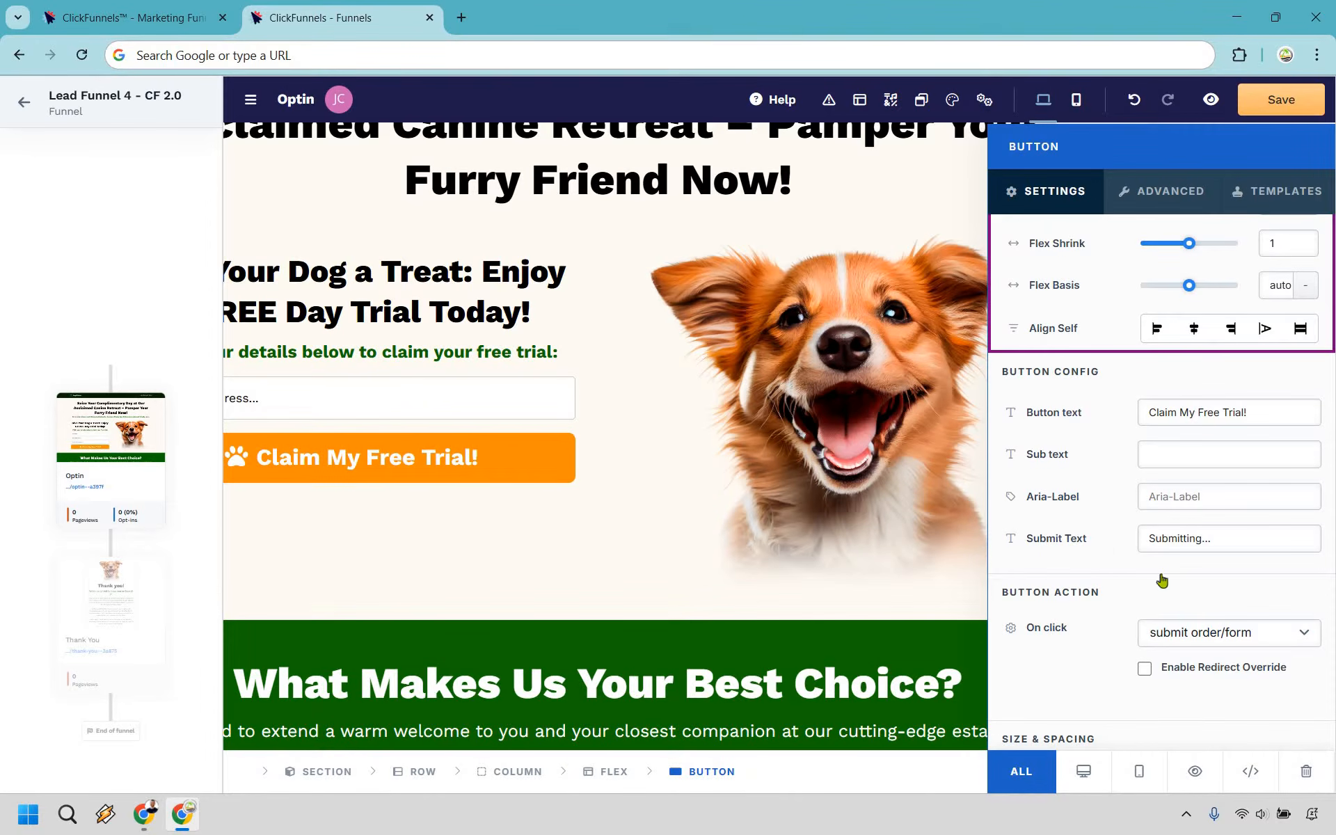
scroll(1089, 574, down, 2)
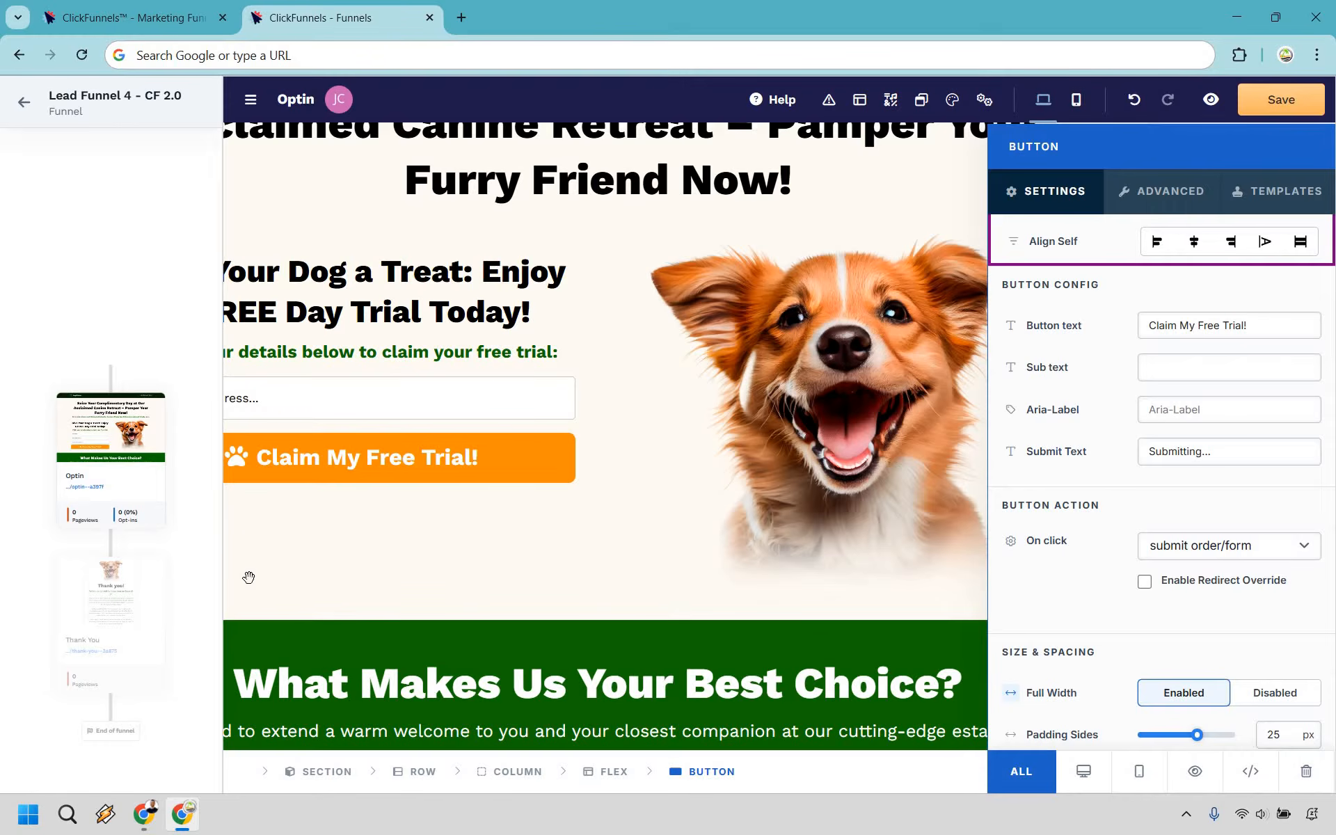
click(1145, 583)
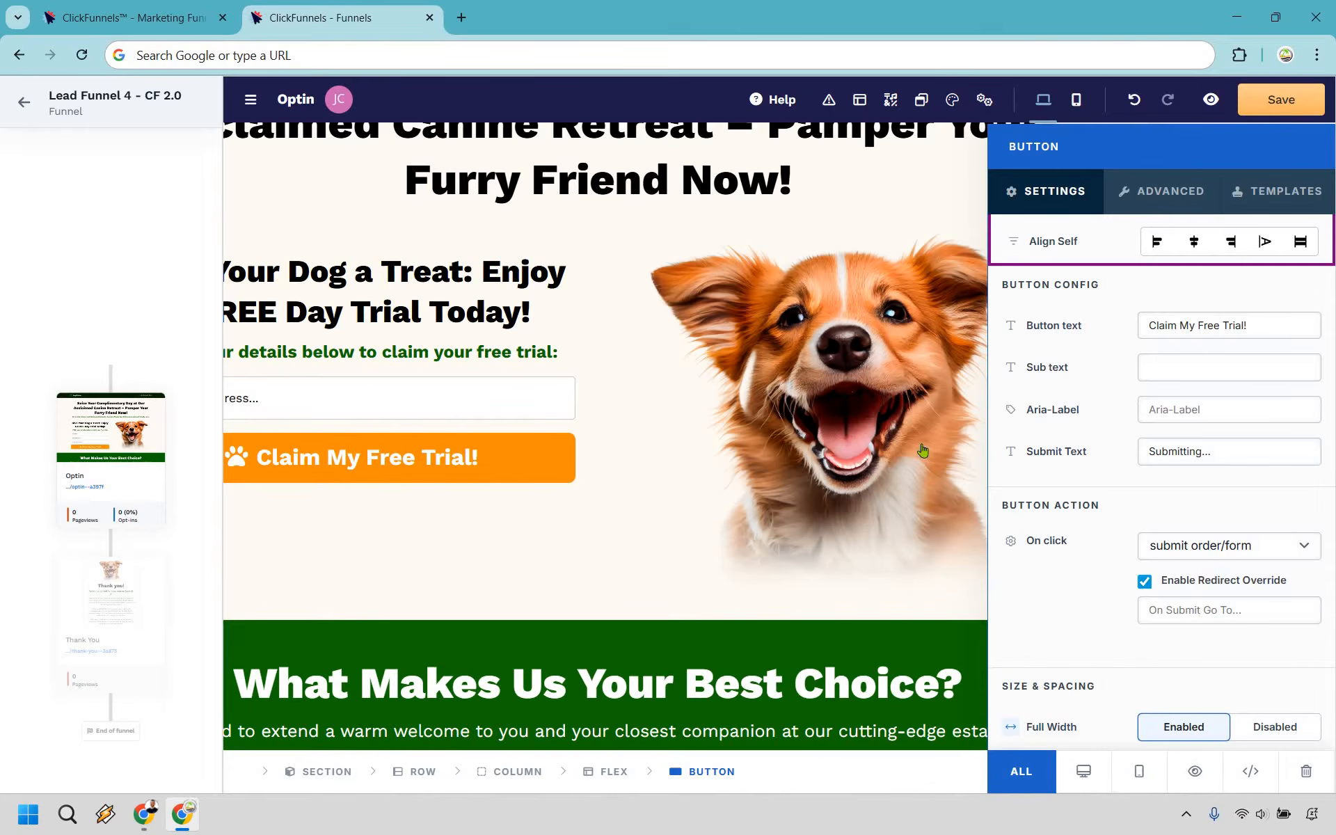
key(Escape)
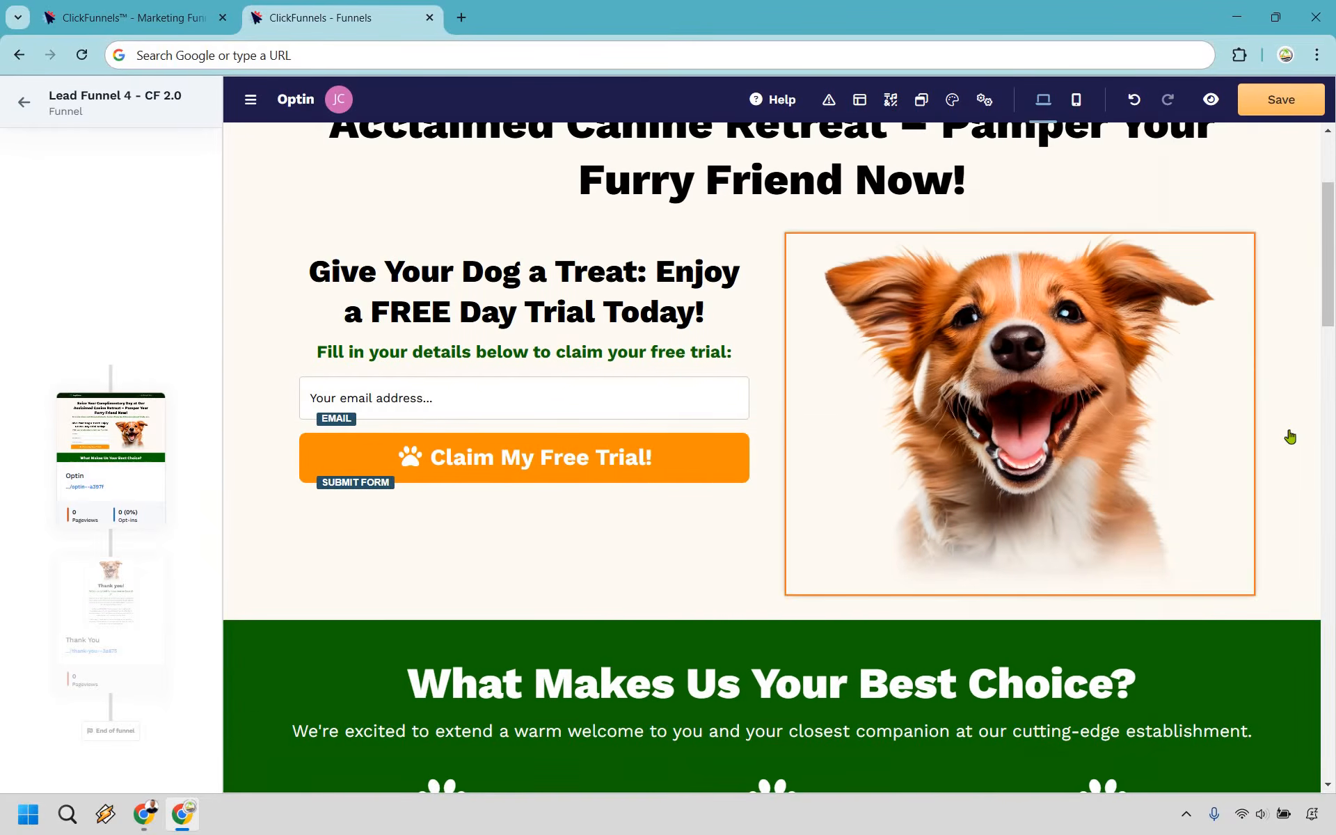
scroll(1290, 437, down, 4)
scroll(1300, 437, up, 7)
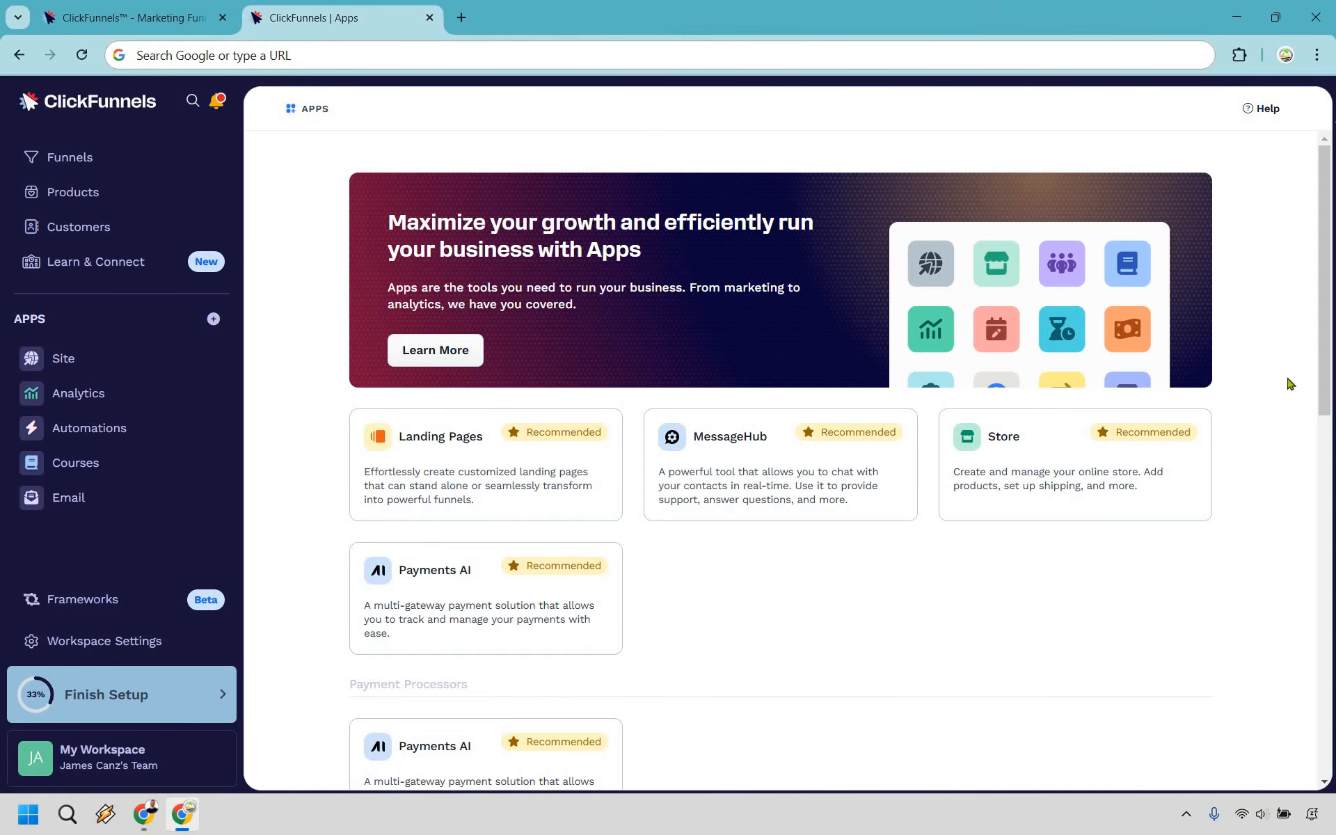
Look through the available and added apps and open the Courses app
scroll(1283, 307, down, 1)
scroll(1283, 306, down, 10)
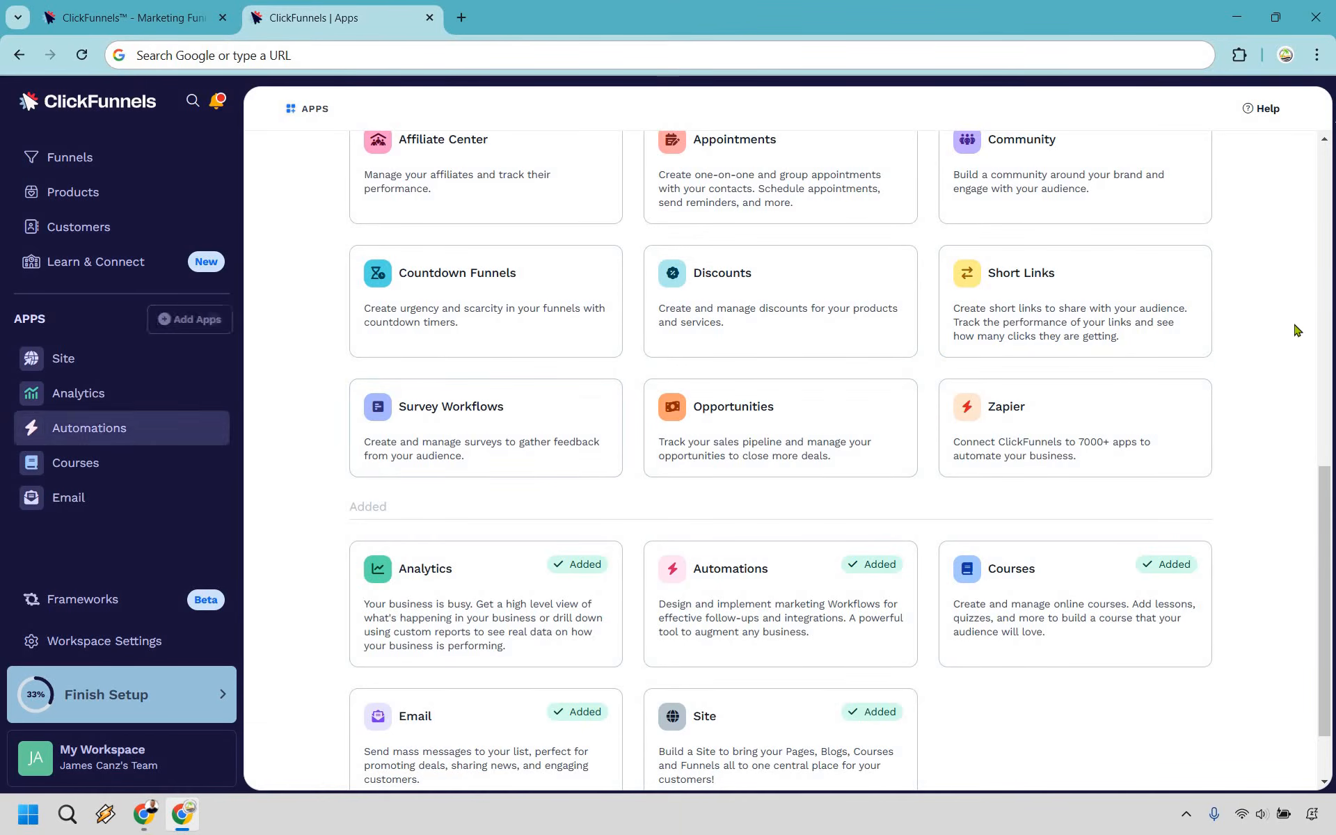
scroll(1296, 330, down, 2)
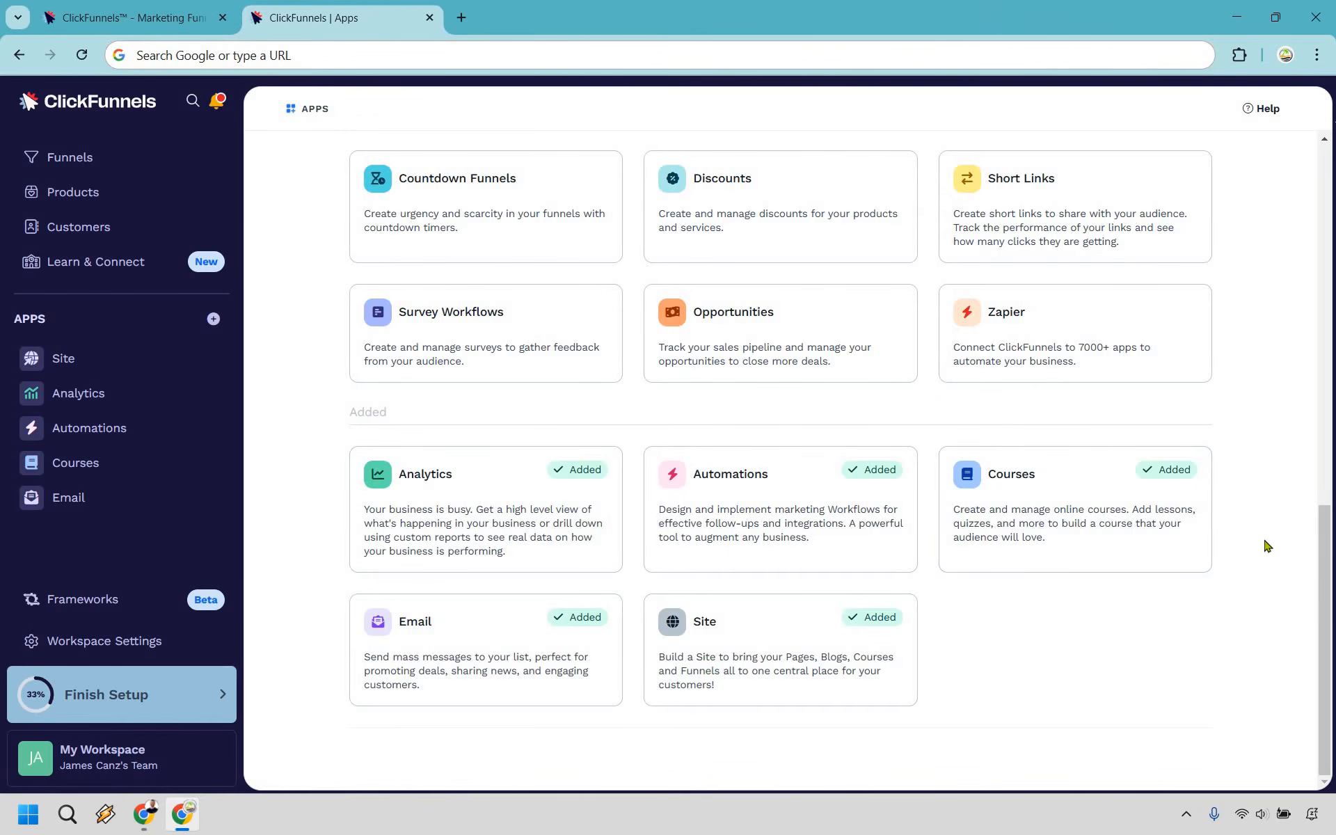
click(1120, 524)
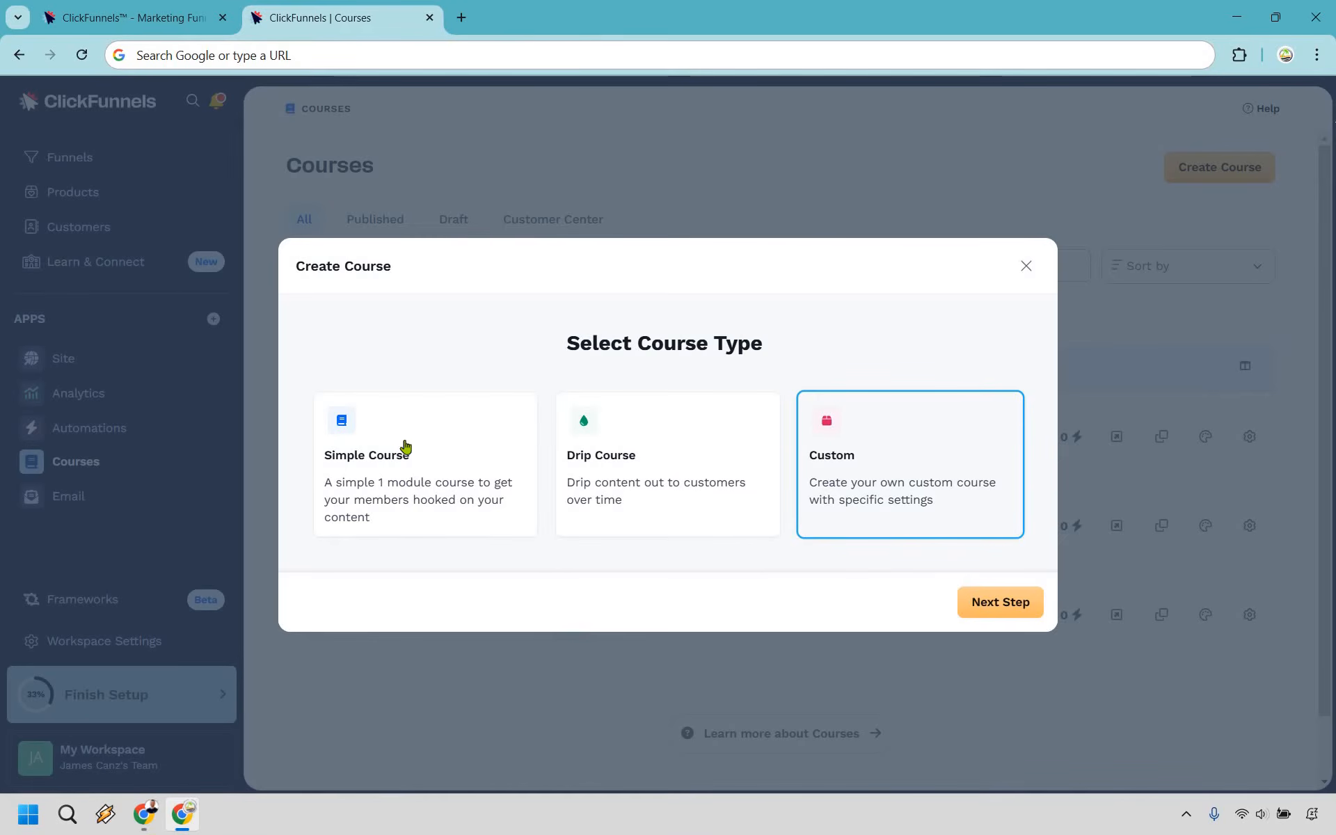
Create a simple course titled "Marketing Island", choosing the paid course option, and preview it
click(431, 461)
click(1013, 603)
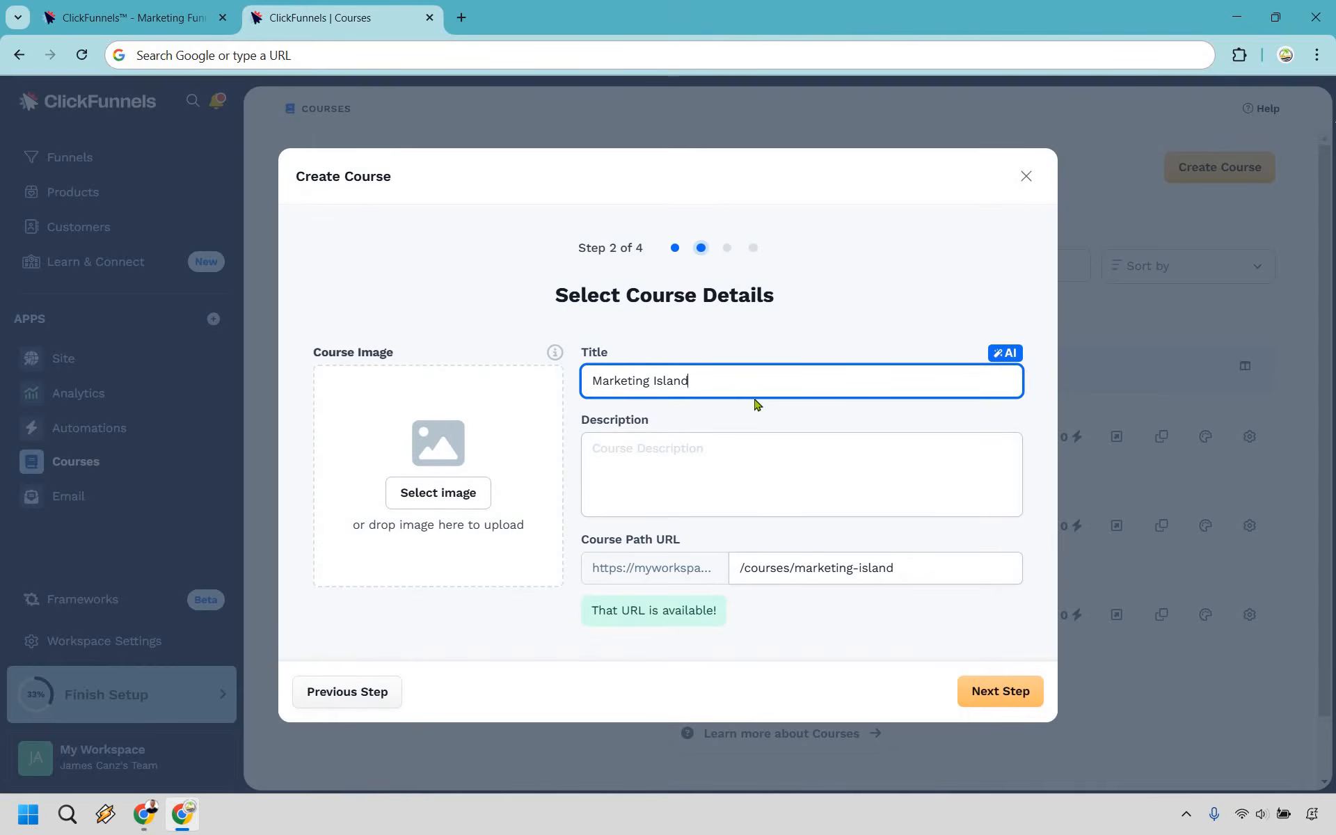
click(420, 494)
click(1022, 692)
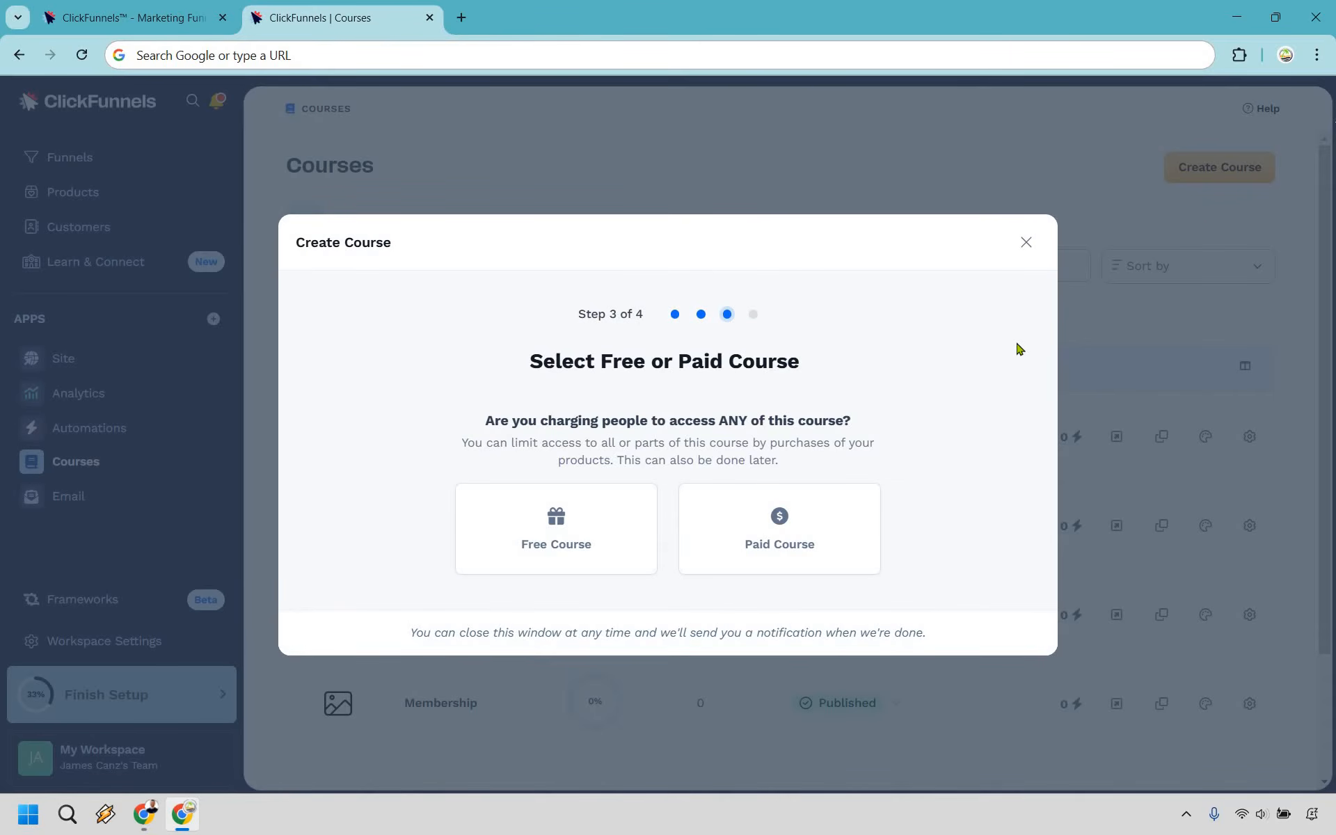
click(794, 533)
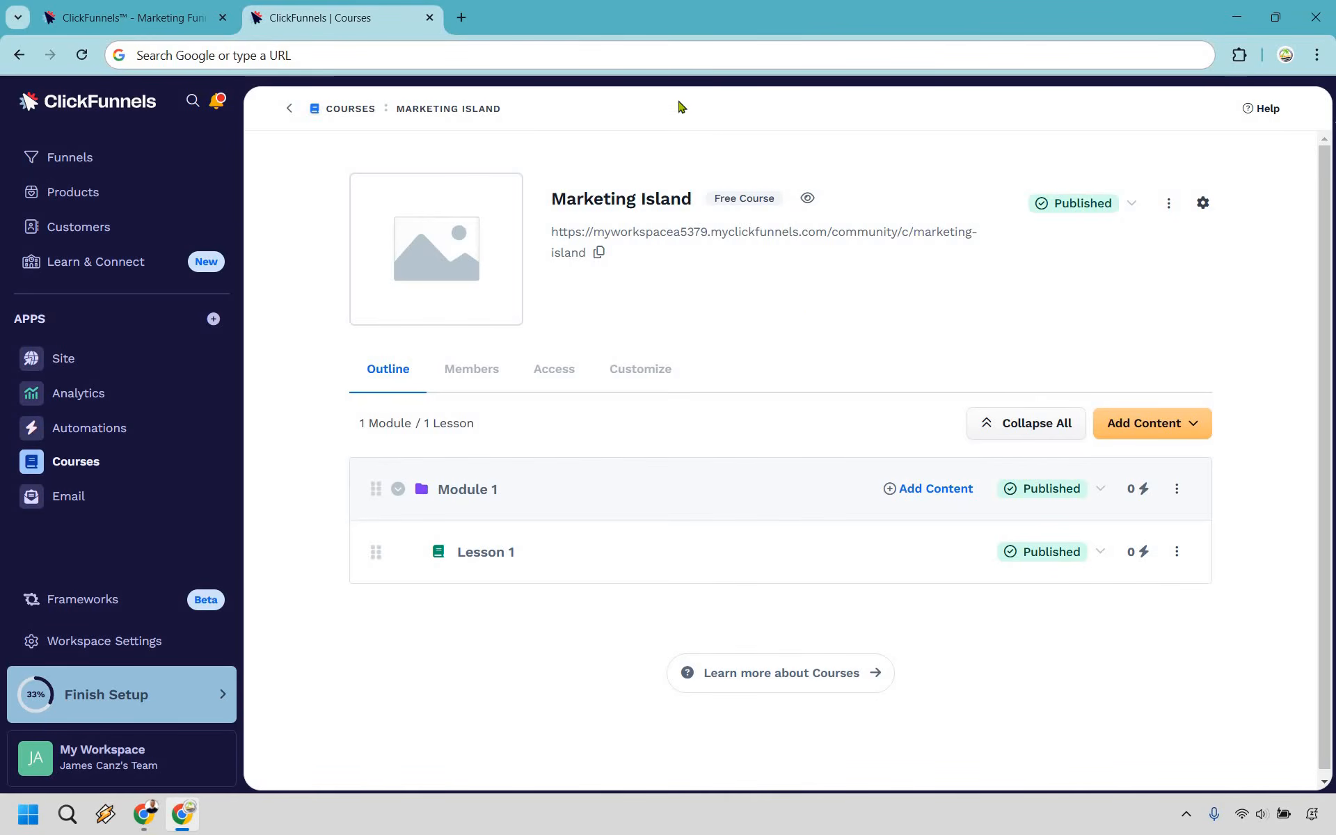
click(807, 198)
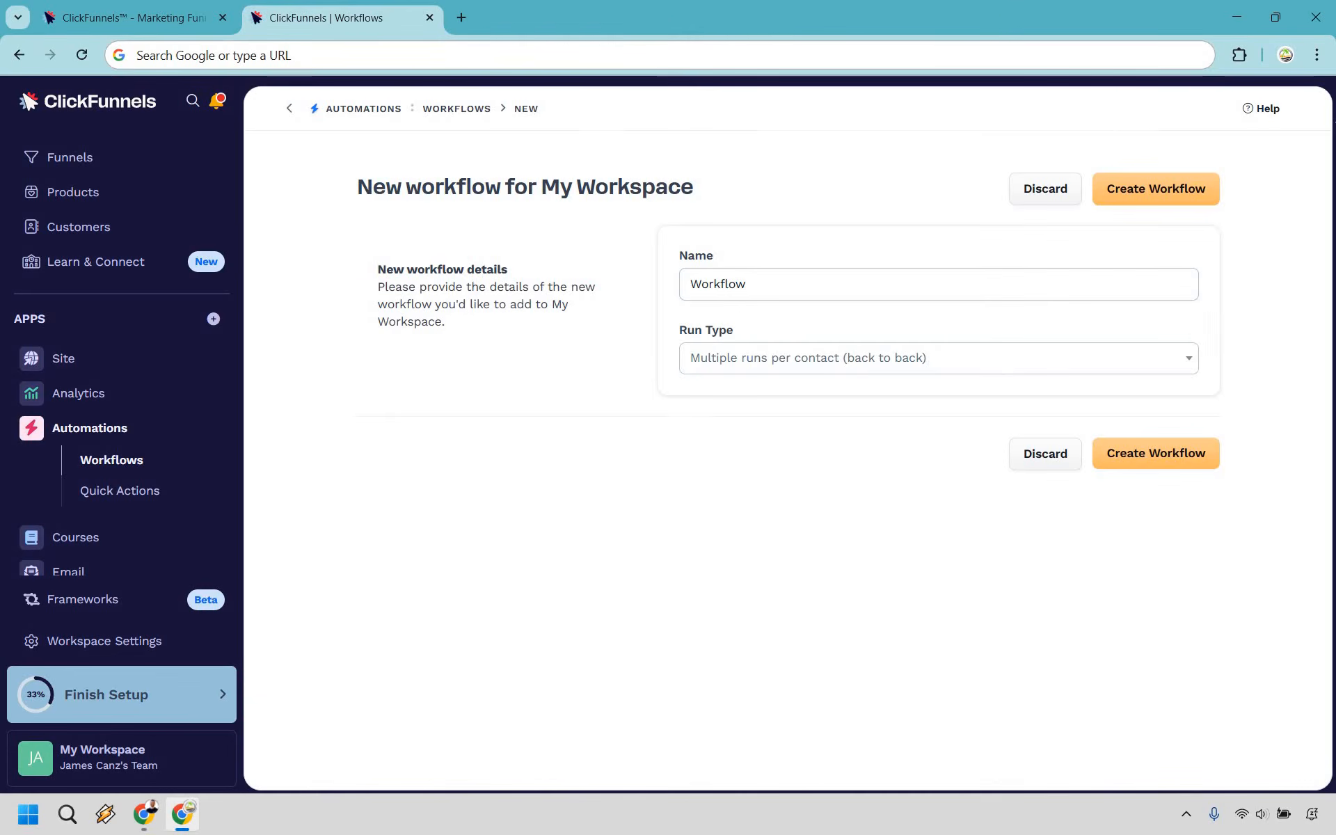
Create a workflow named "Workflow" with multiple back-to-back runs per contact and open a new trigger for it
click(636, 17)
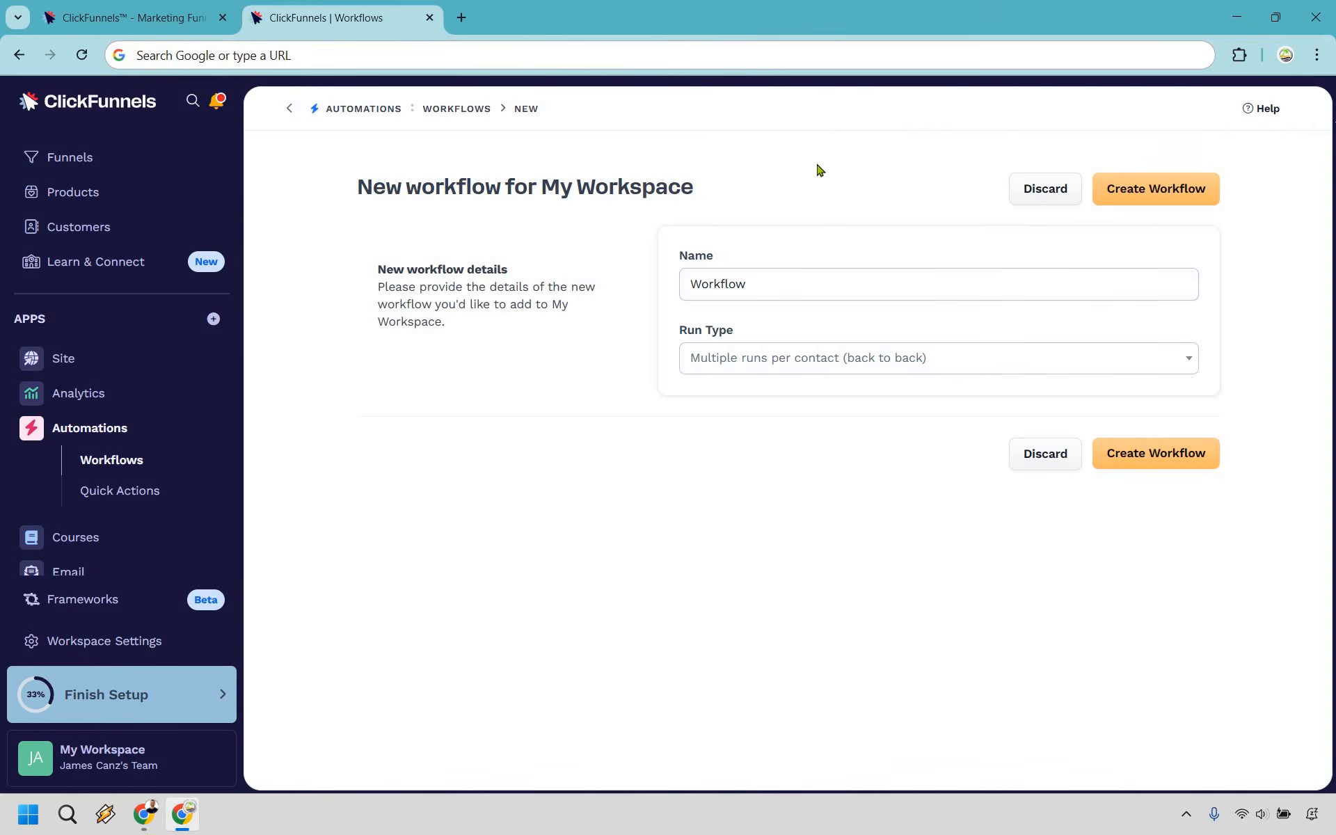
click(1189, 452)
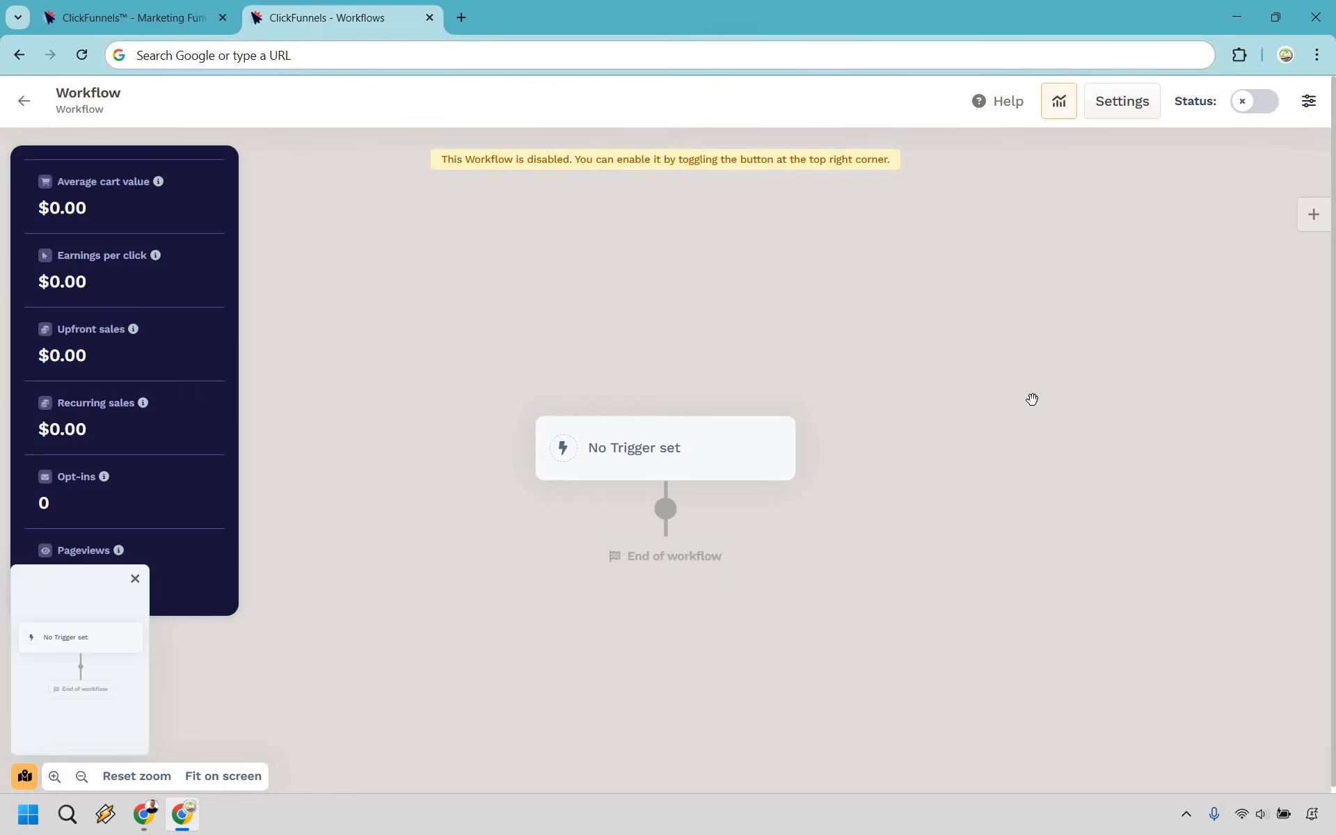
click(655, 461)
click(657, 459)
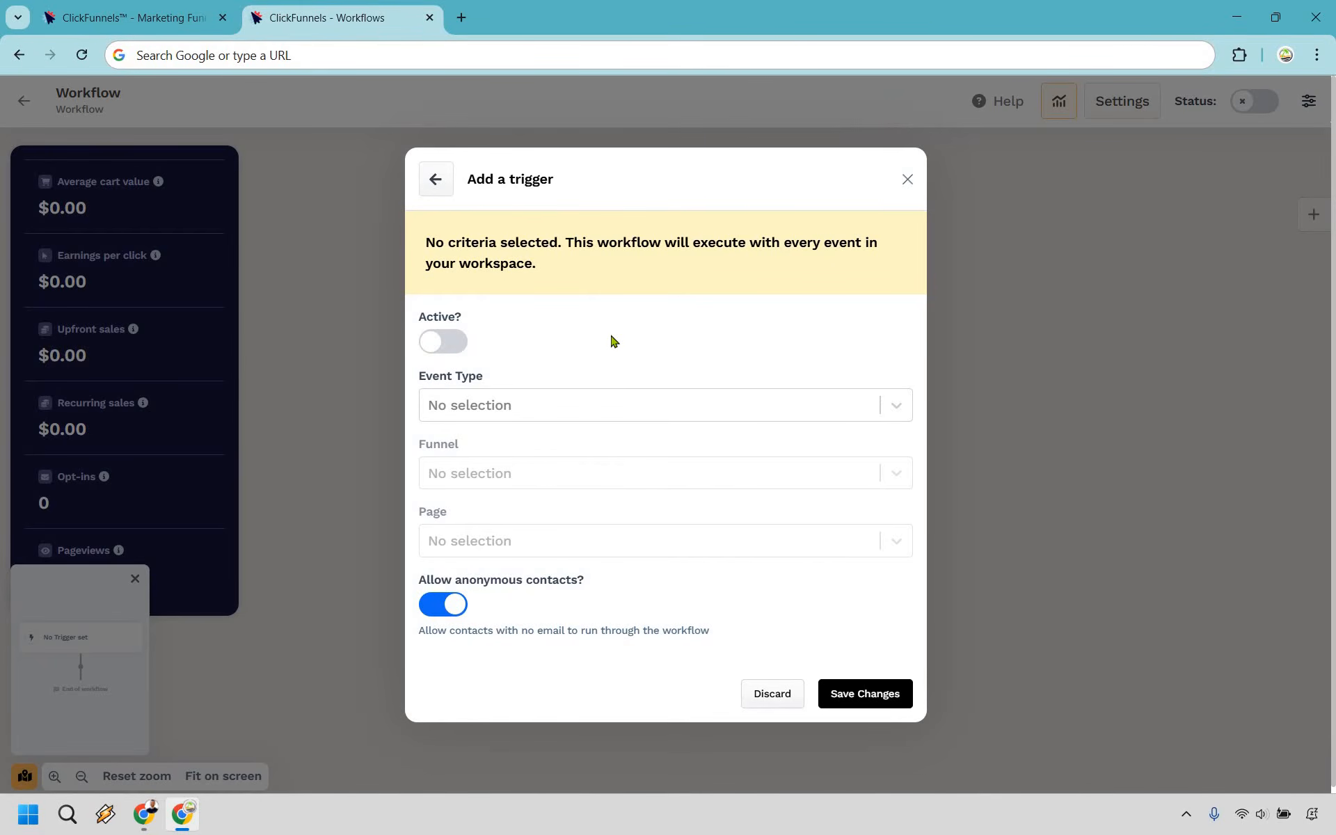
Set the trigger to the Opt-In event on the Lead Funnel's Optin page, disallow anonymous contacts, and save it
click(531, 404)
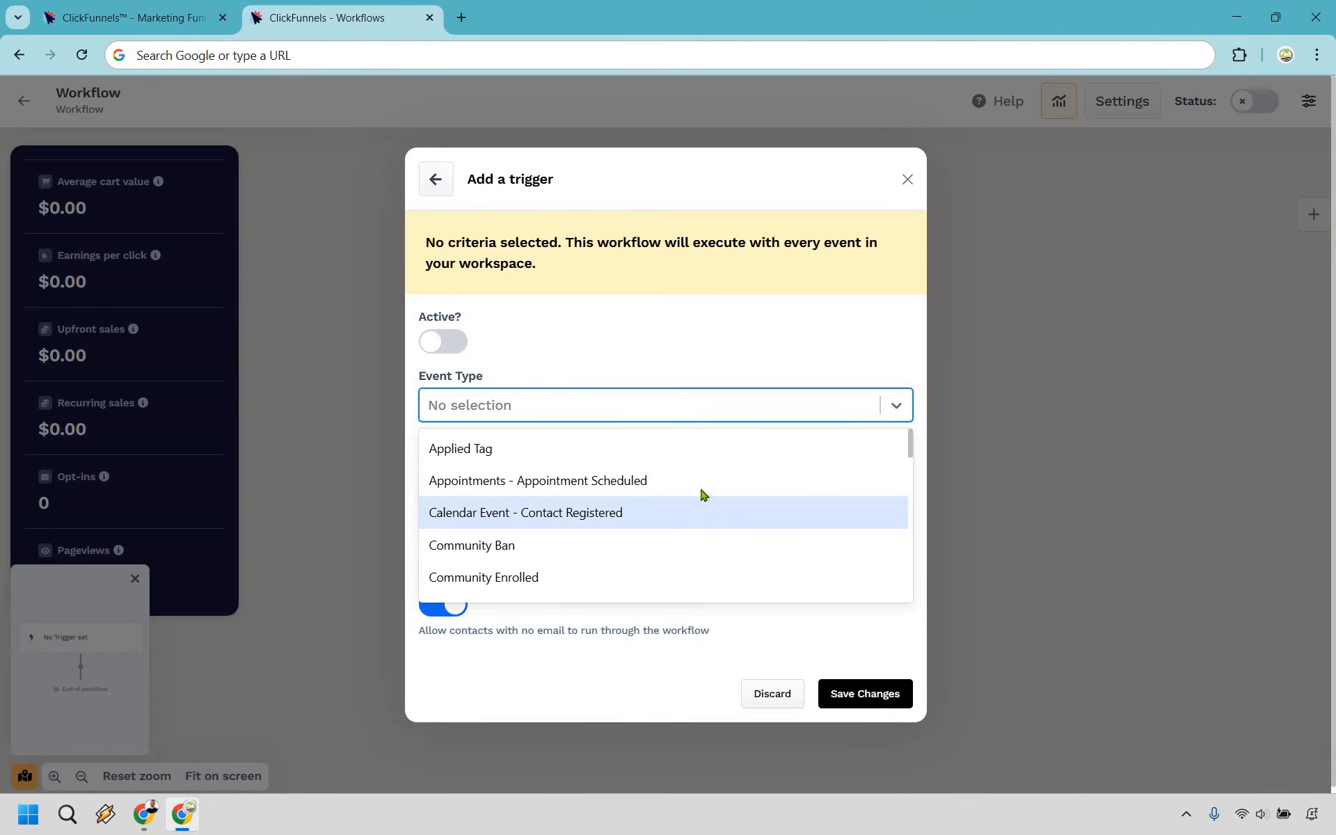
scroll(702, 494, down, 3)
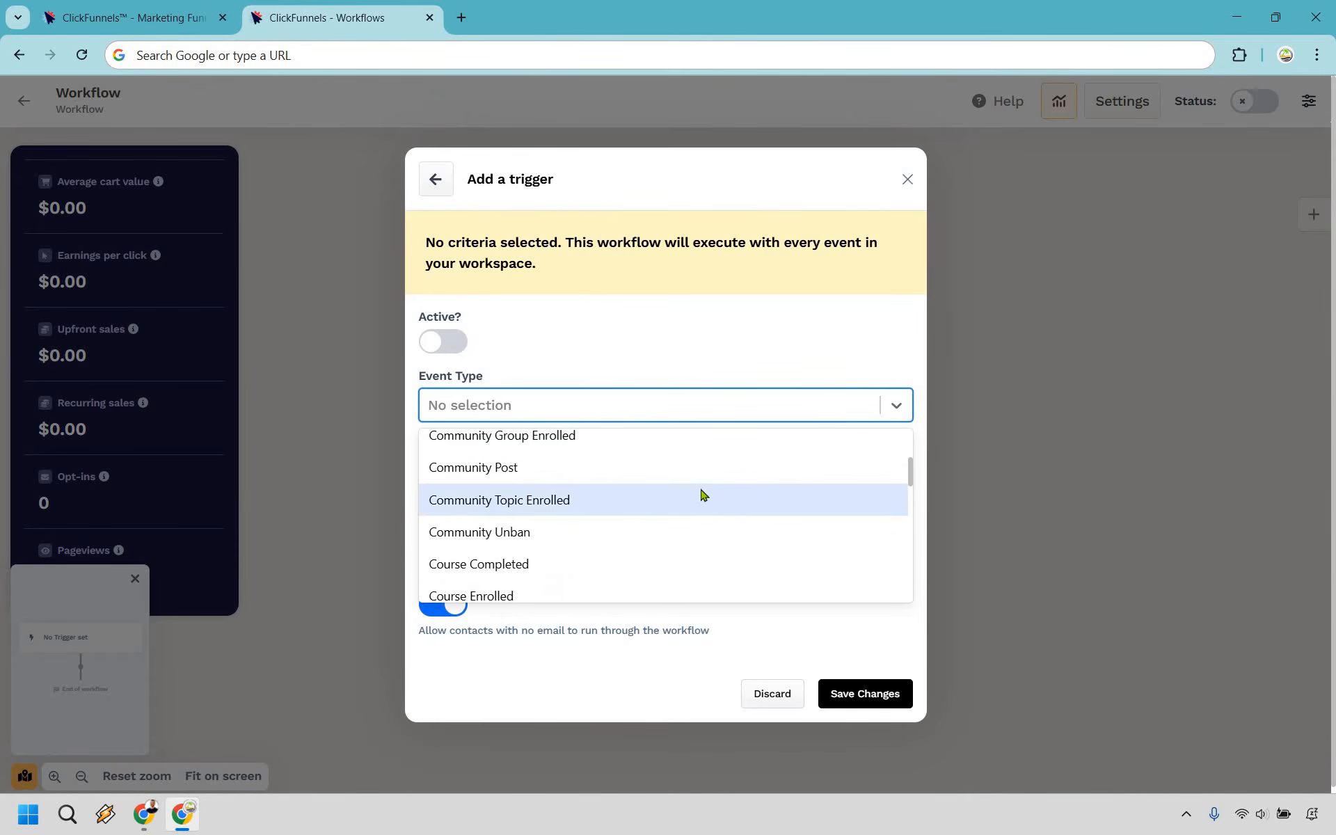
scroll(702, 494, down, 5)
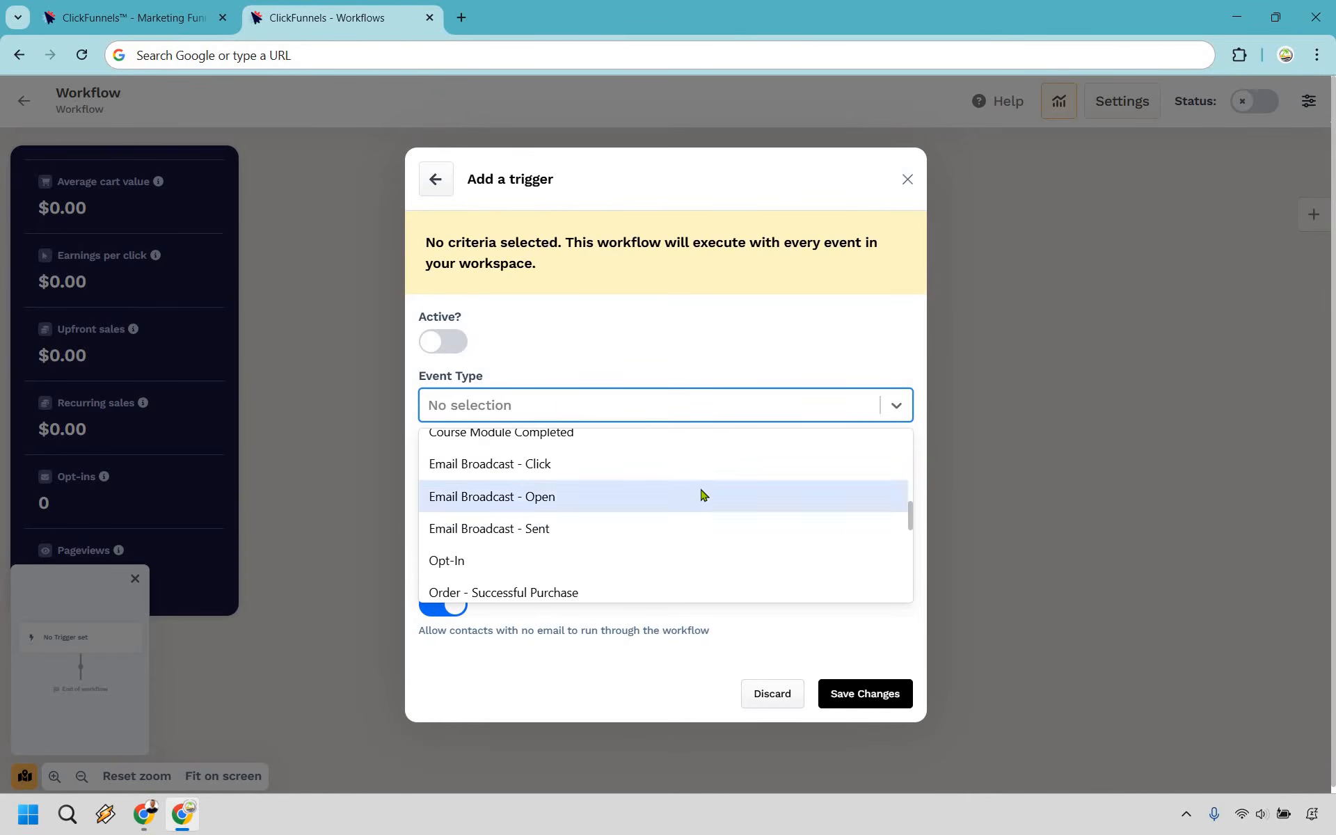
scroll(702, 495, down, 5)
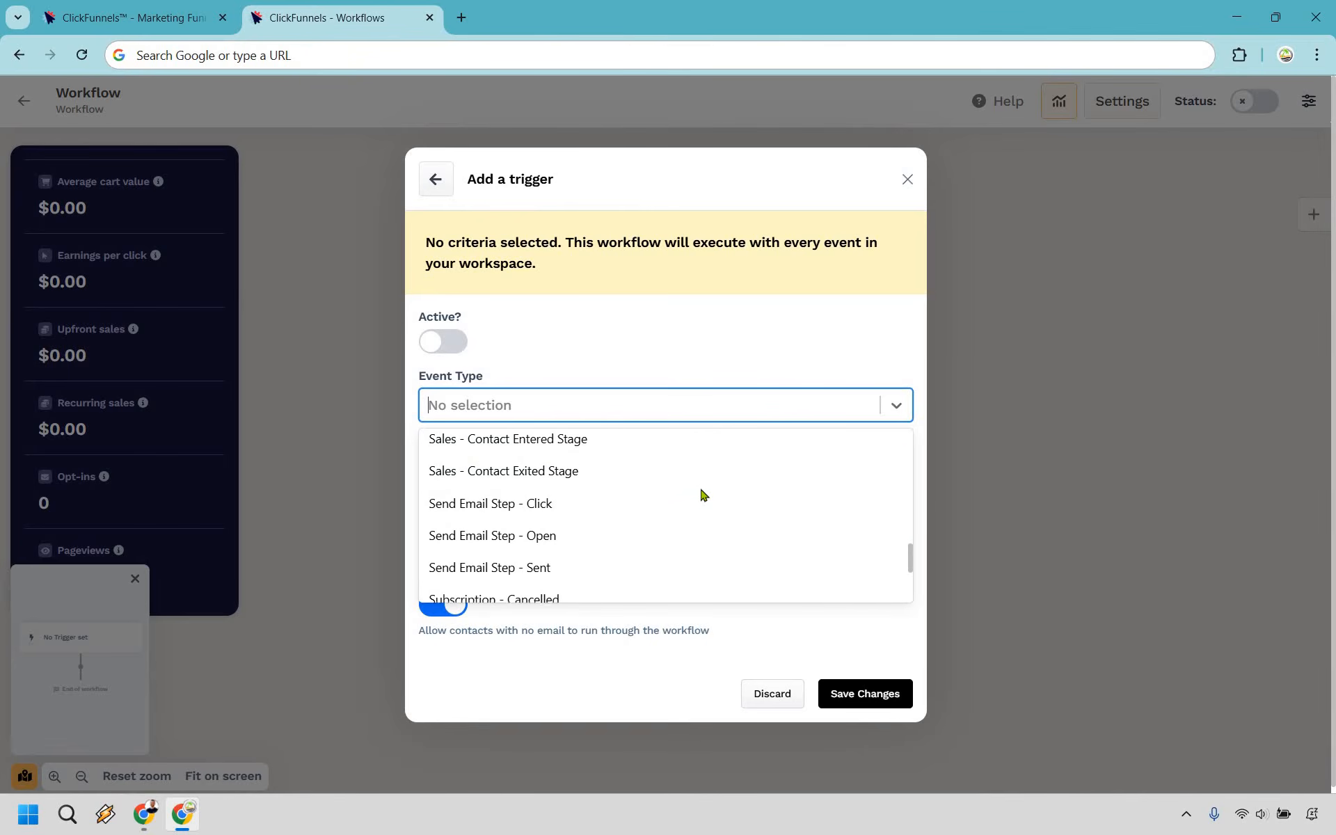
scroll(702, 495, down, 5)
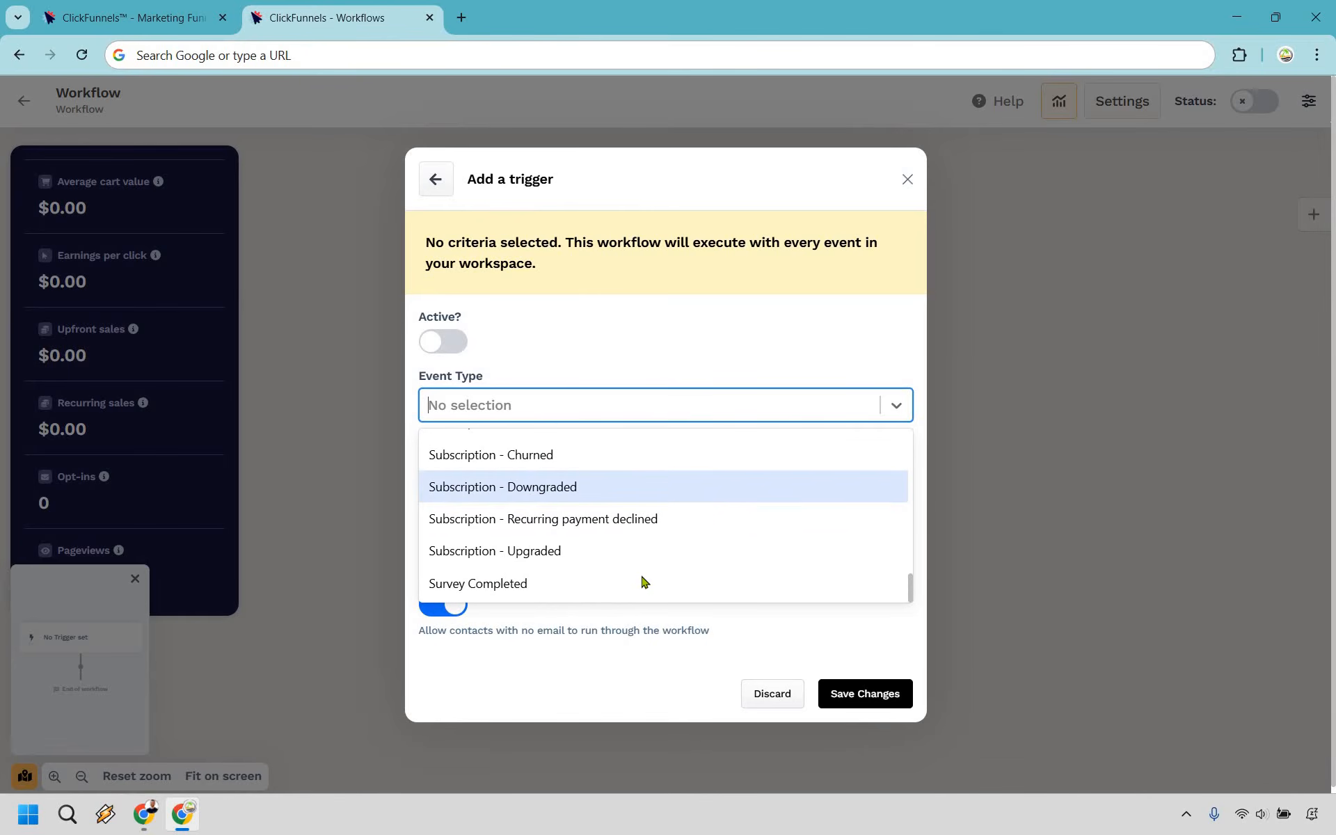
scroll(678, 538, up, 1)
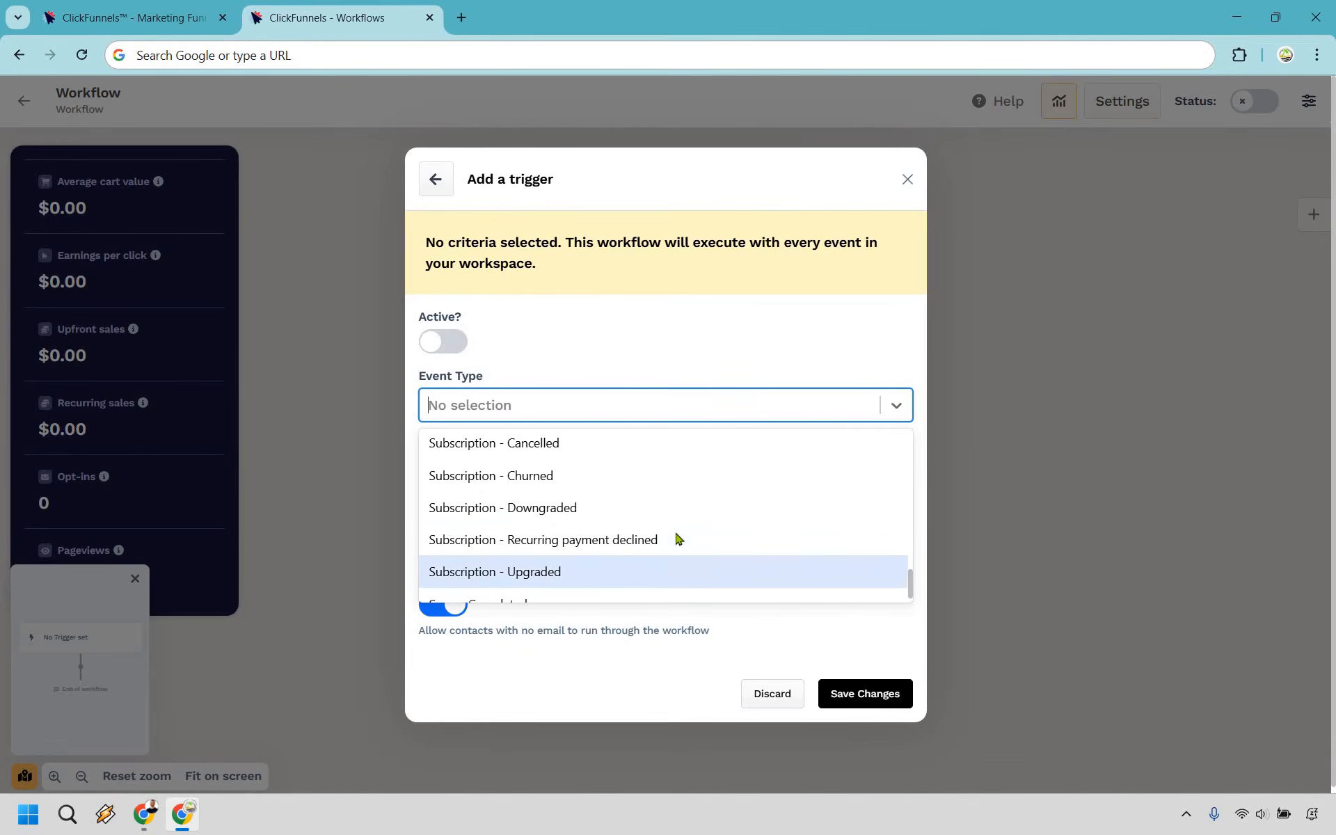
scroll(662, 516, up, 3)
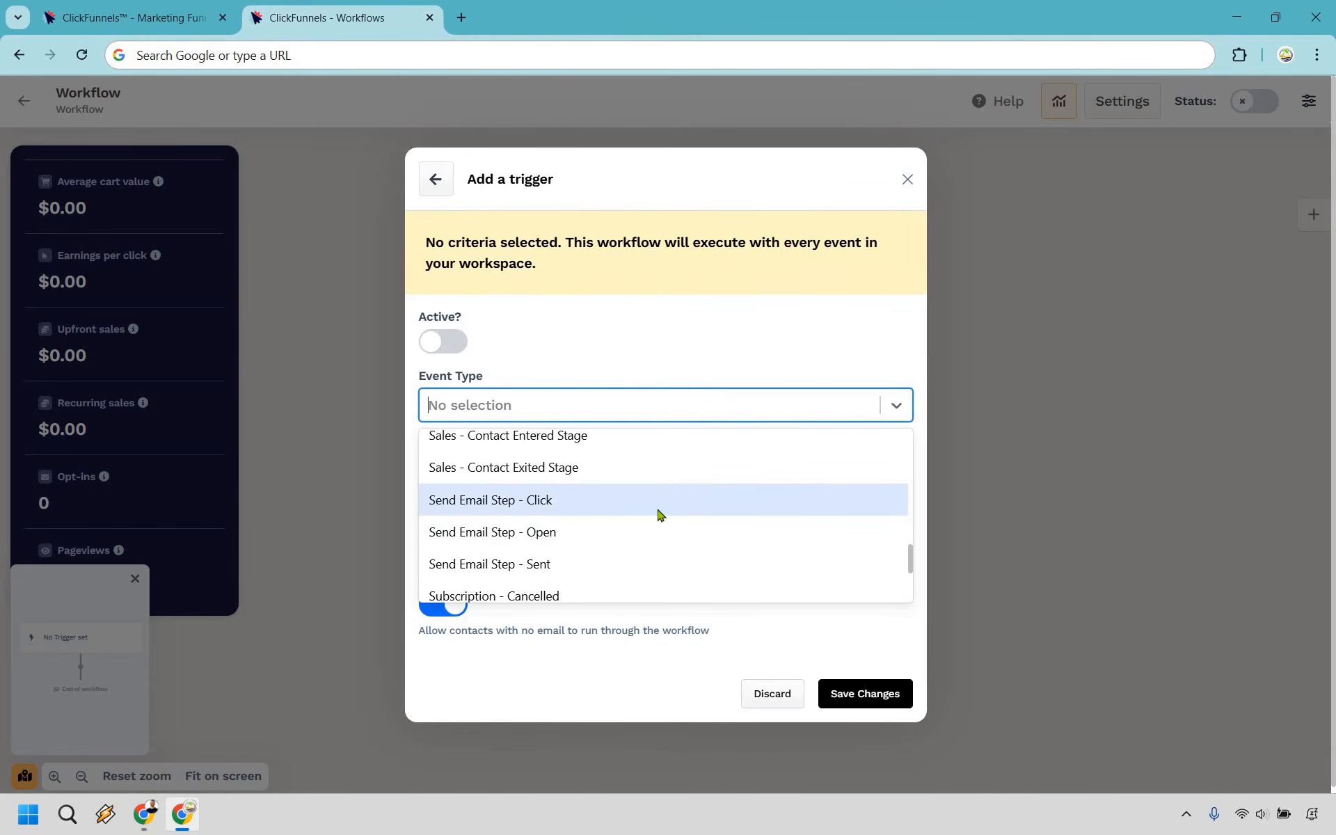
scroll(658, 514, up, 3)
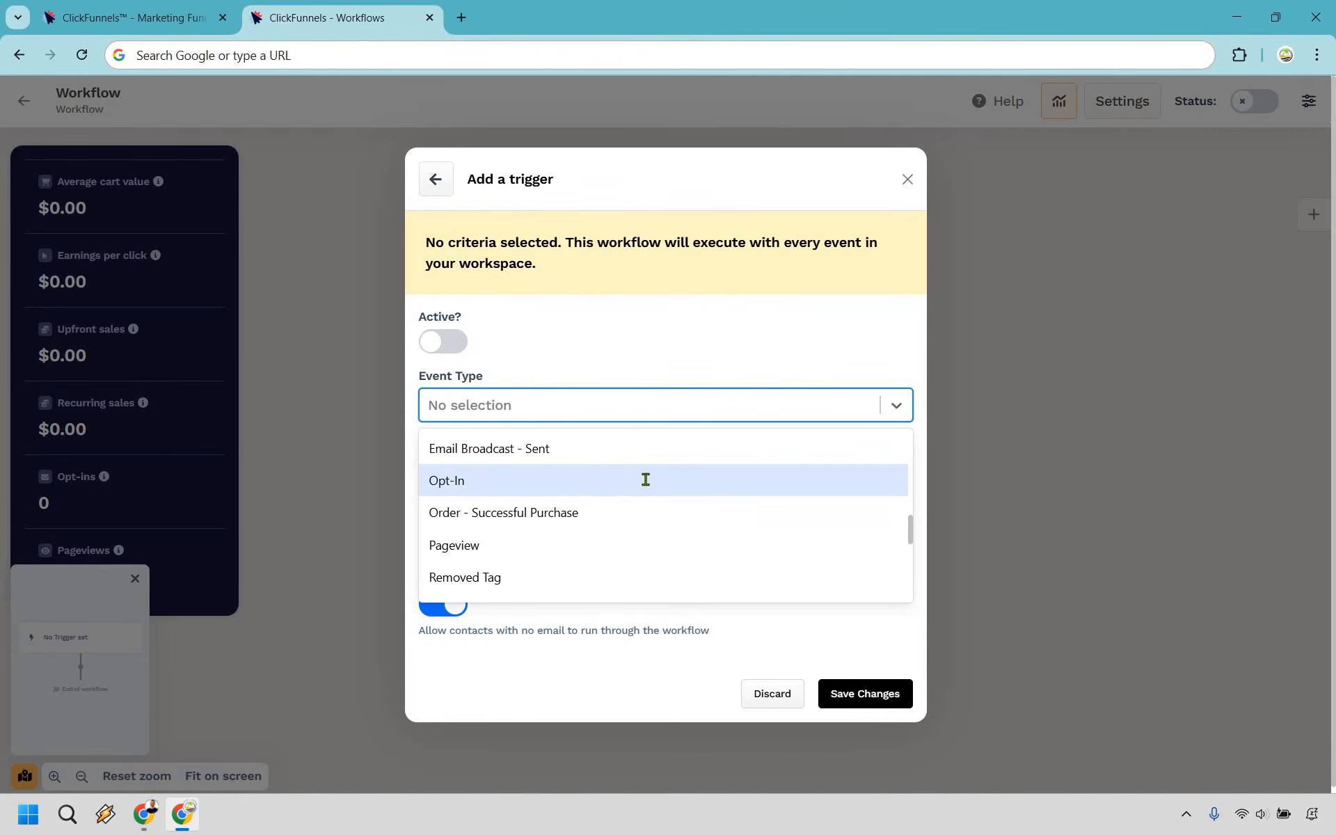
click(638, 480)
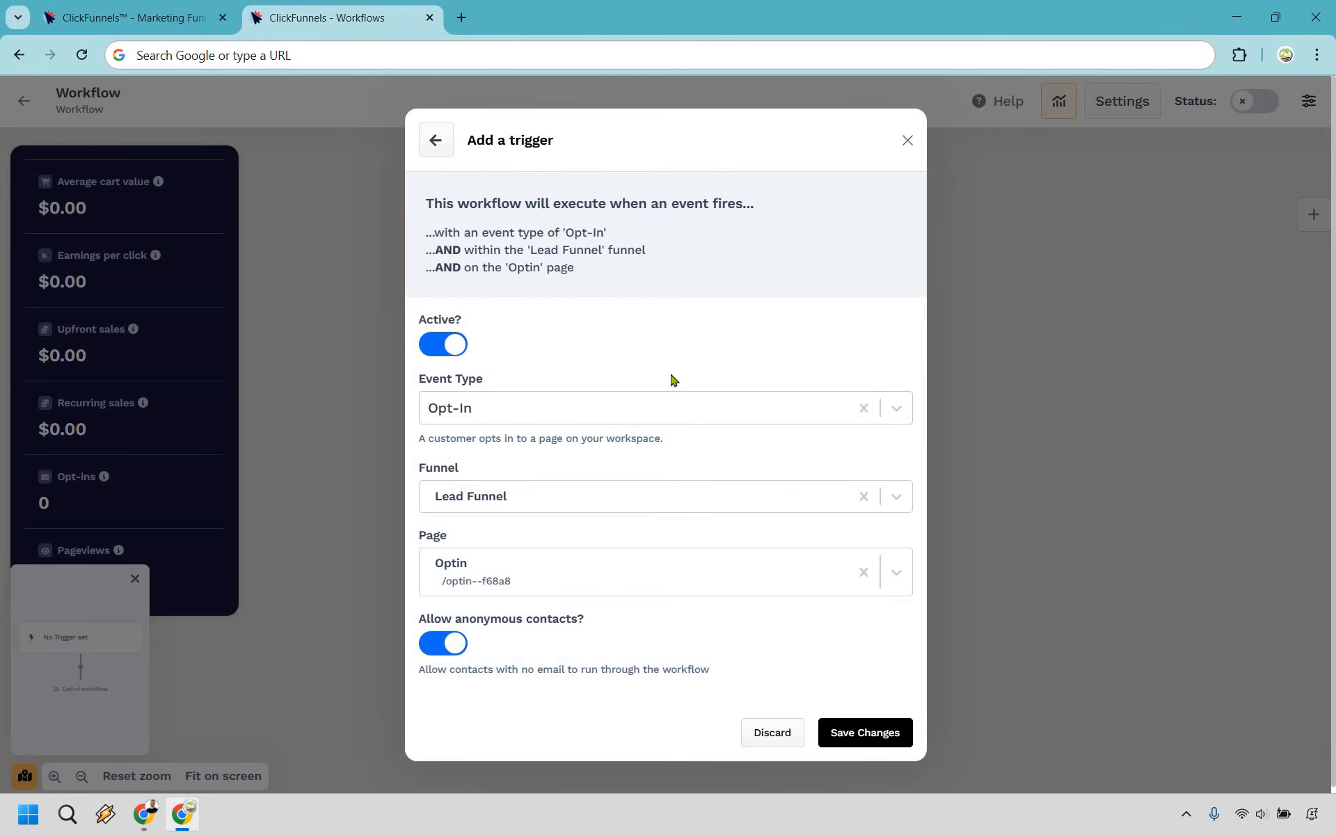
click(454, 643)
click(875, 732)
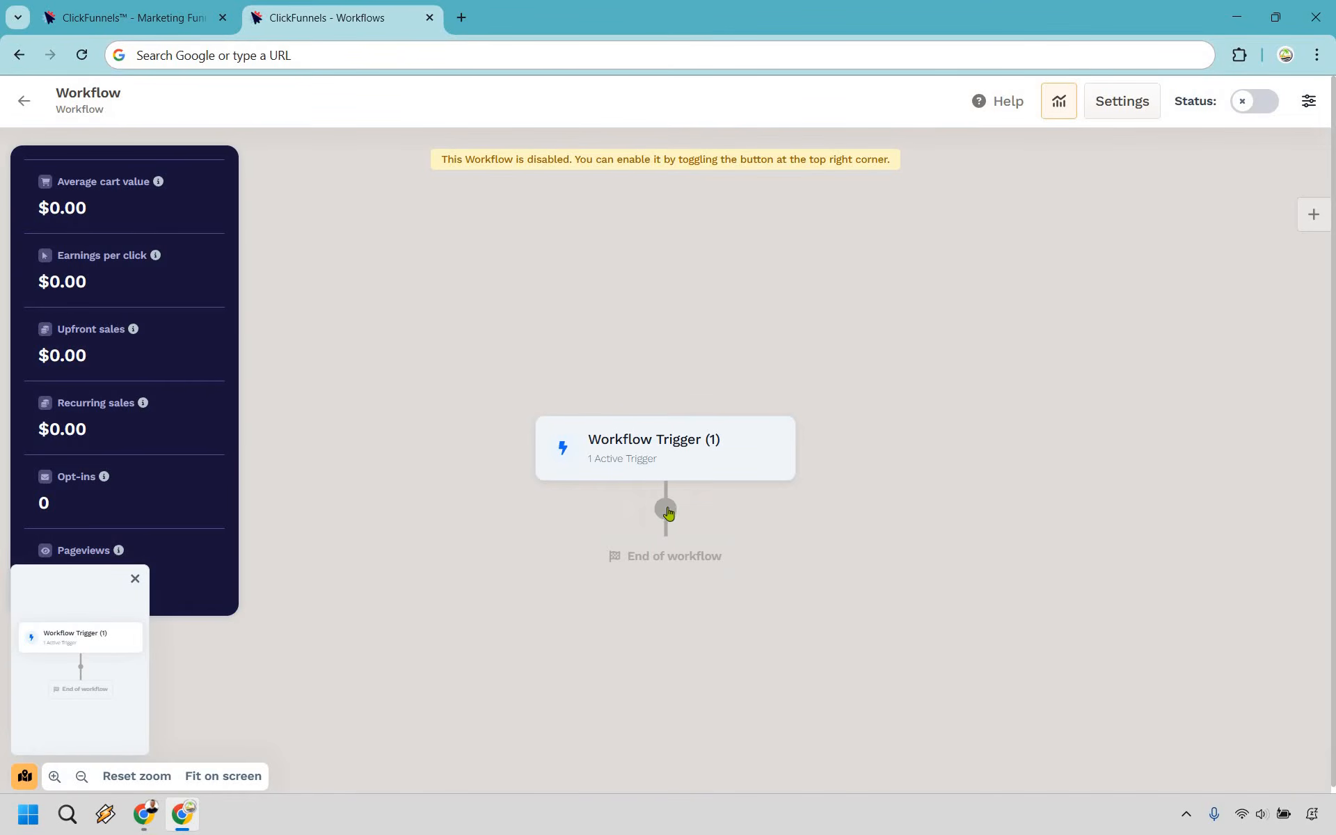
Add a Send Email step below the workflow trigger and look through the ClickFunnels email templates
click(667, 507)
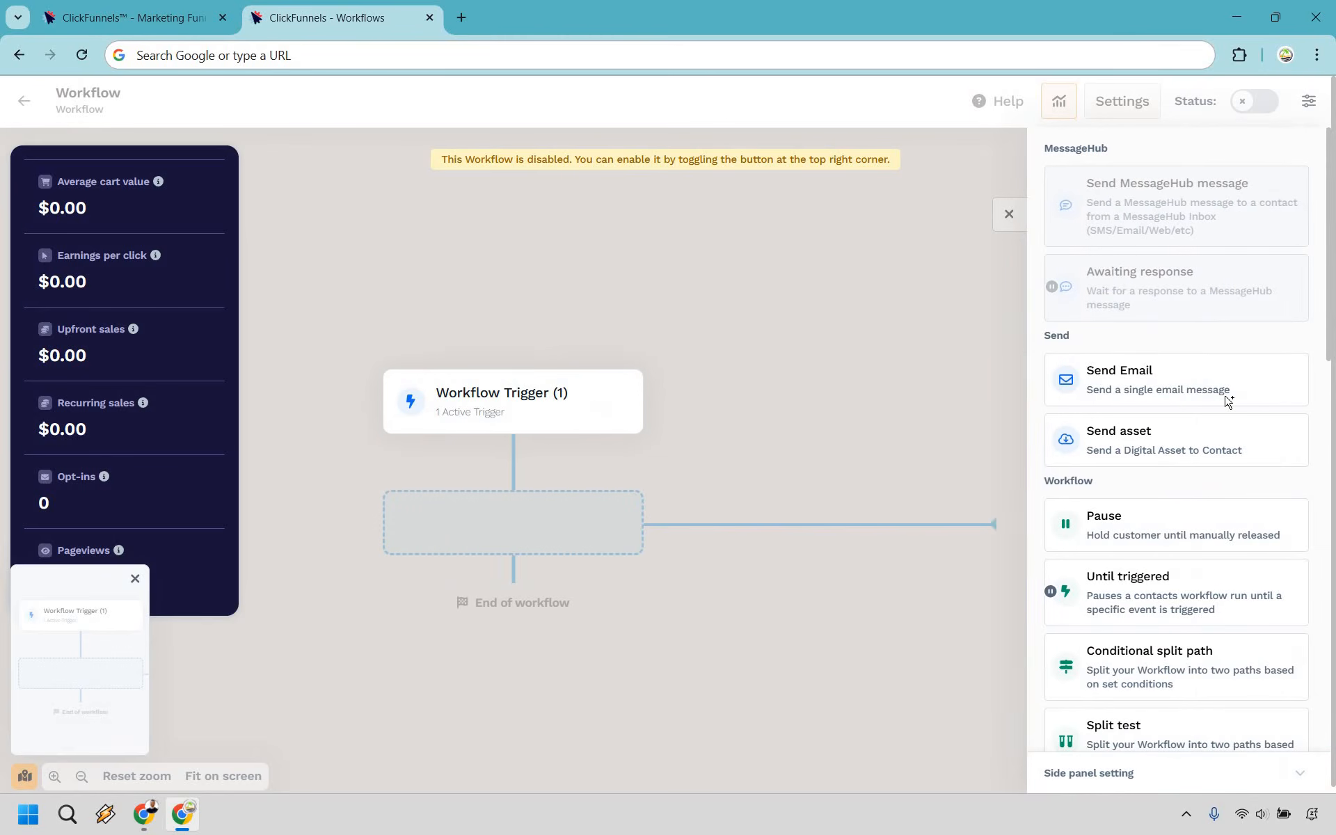
scroll(1226, 400, down, 4)
scroll(1197, 390, up, 4)
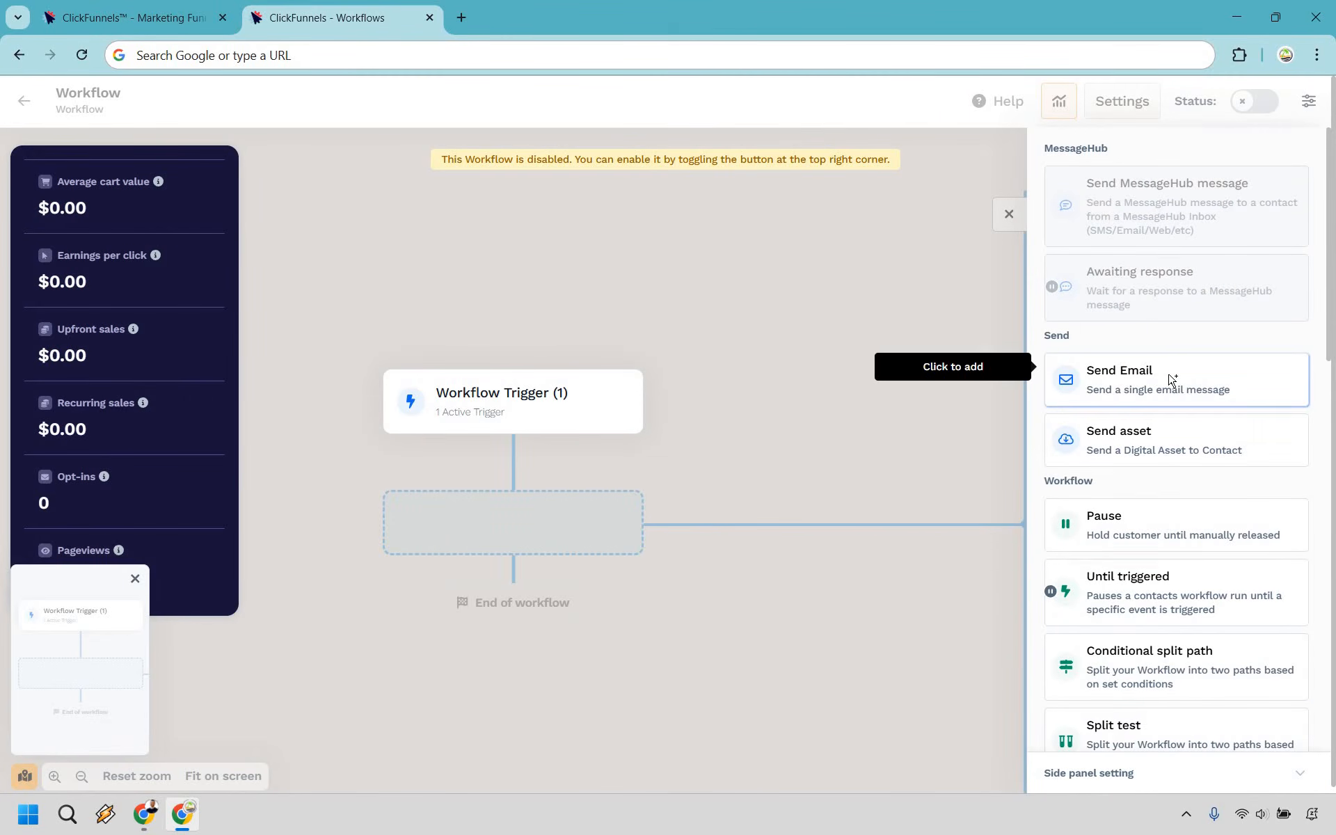
click(1171, 379)
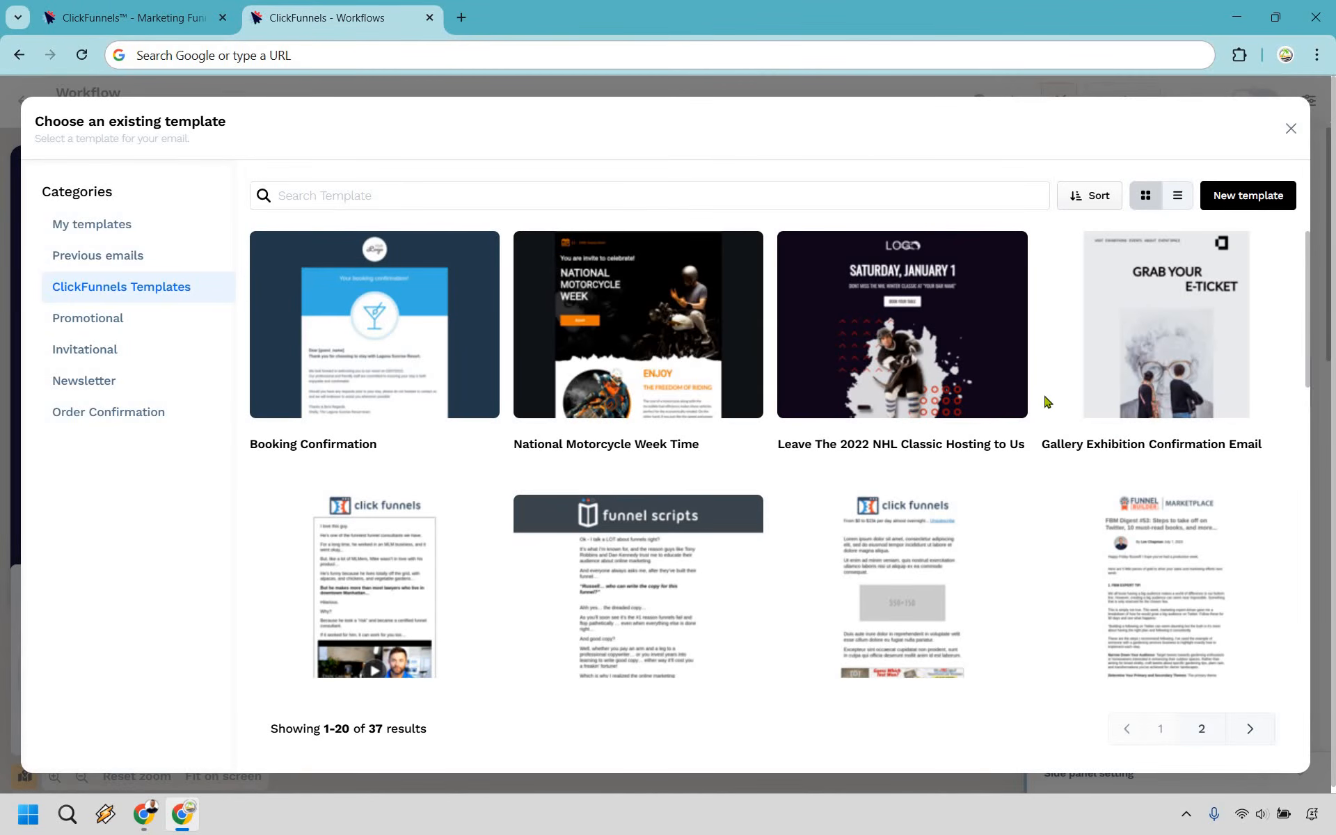
mouse_move(1032, 346)
scroll(274, 534, down, 6)
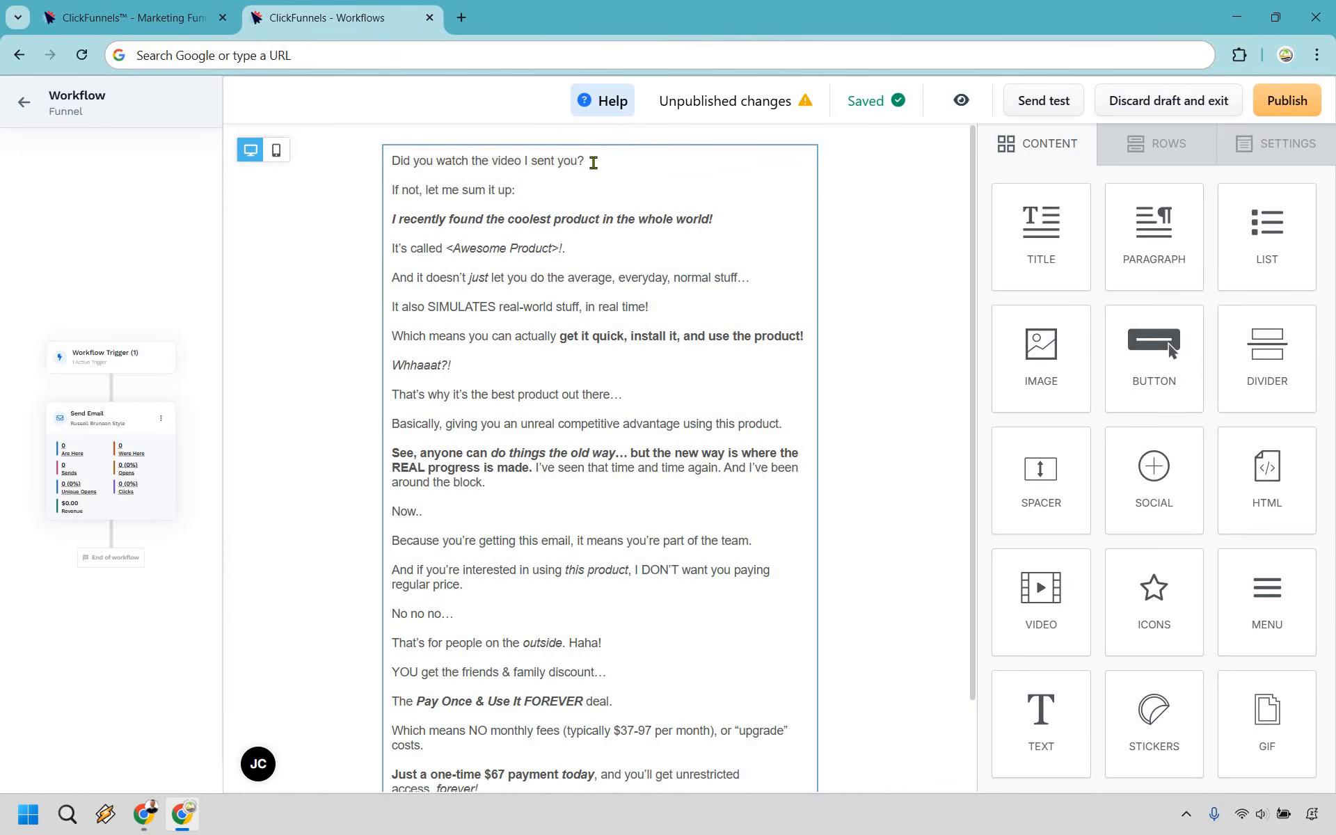
Delete "you?" from the end of the email's opening line
click(593, 162)
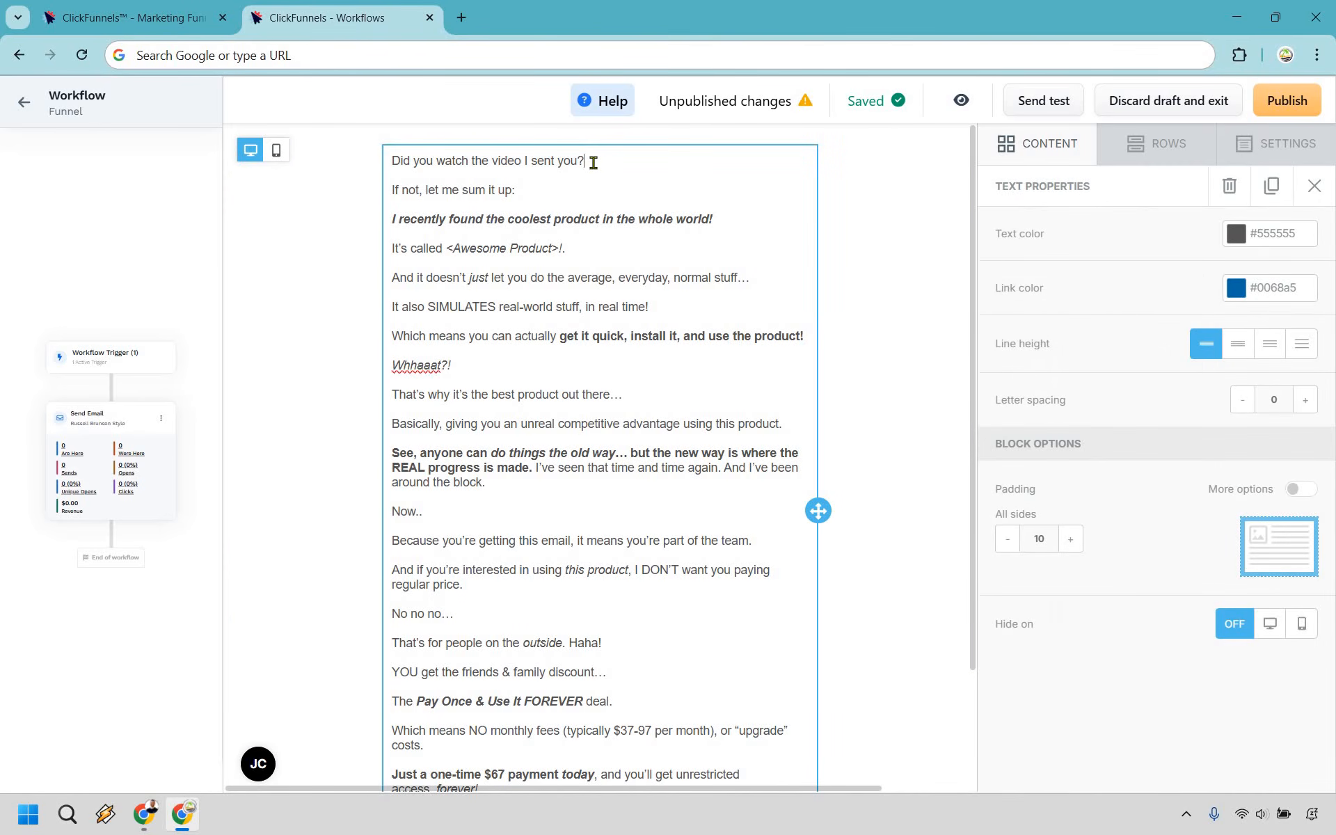
key(BackSpace)
key(BackSpace)
key(BackSpace)
key(BackSpace)
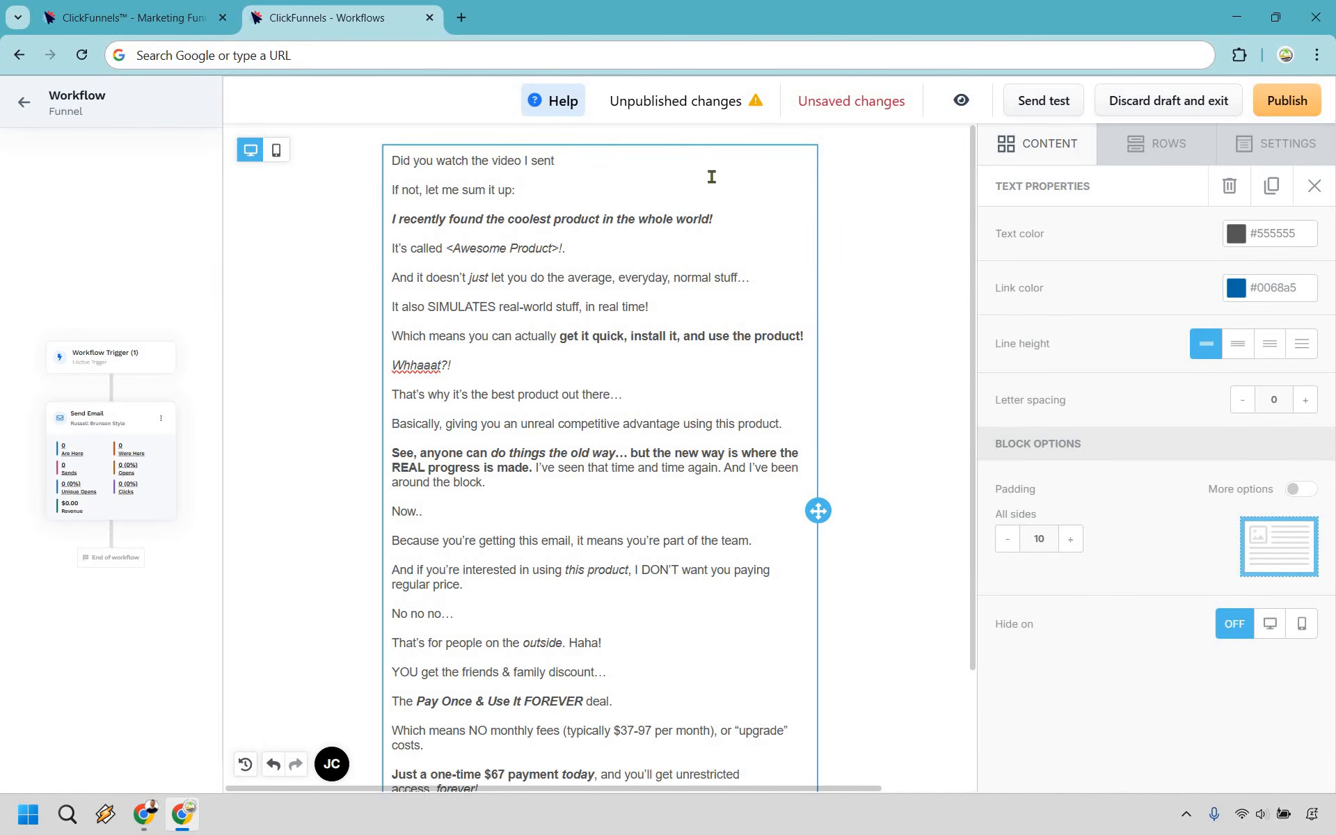
Change the link color of the email's text block to the bright blue #00a2ff
click(1237, 295)
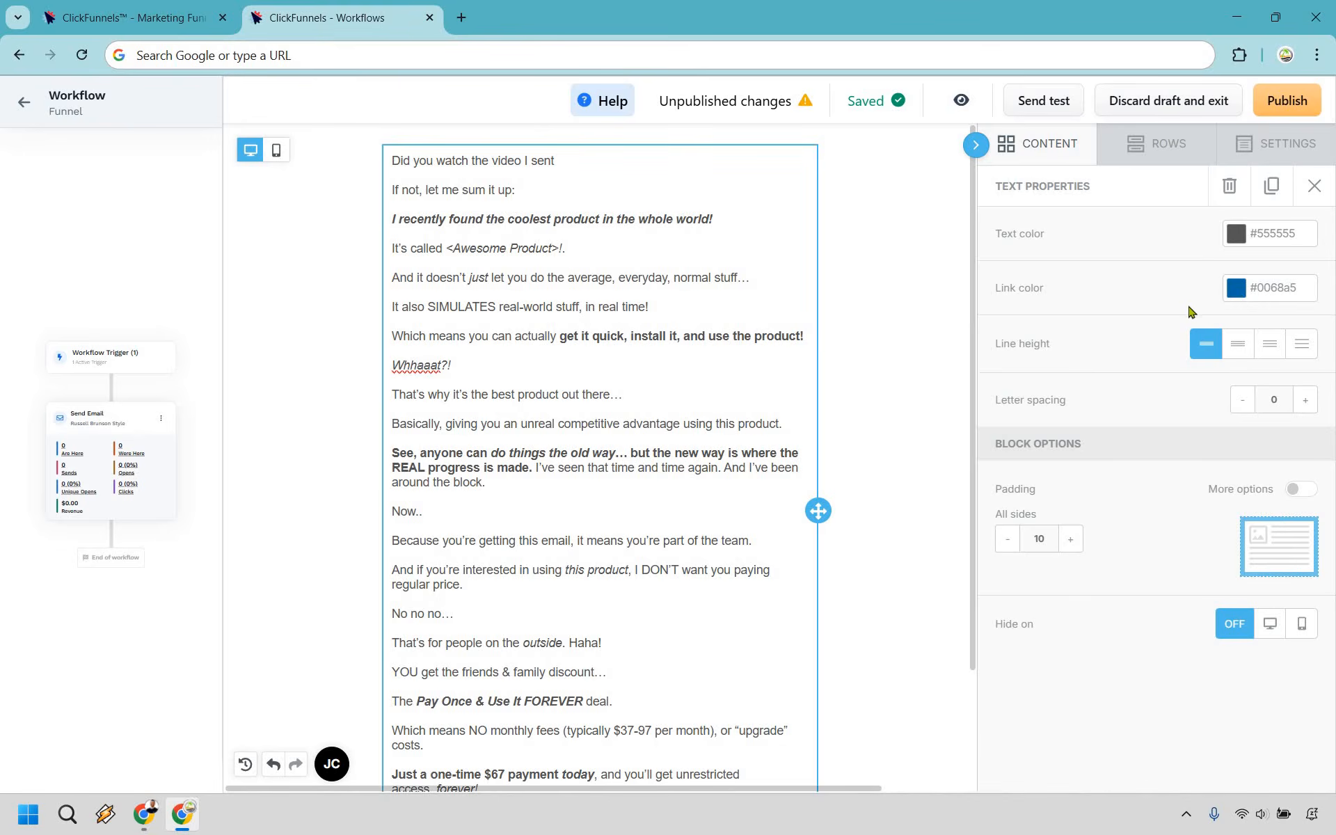
click(1209, 277)
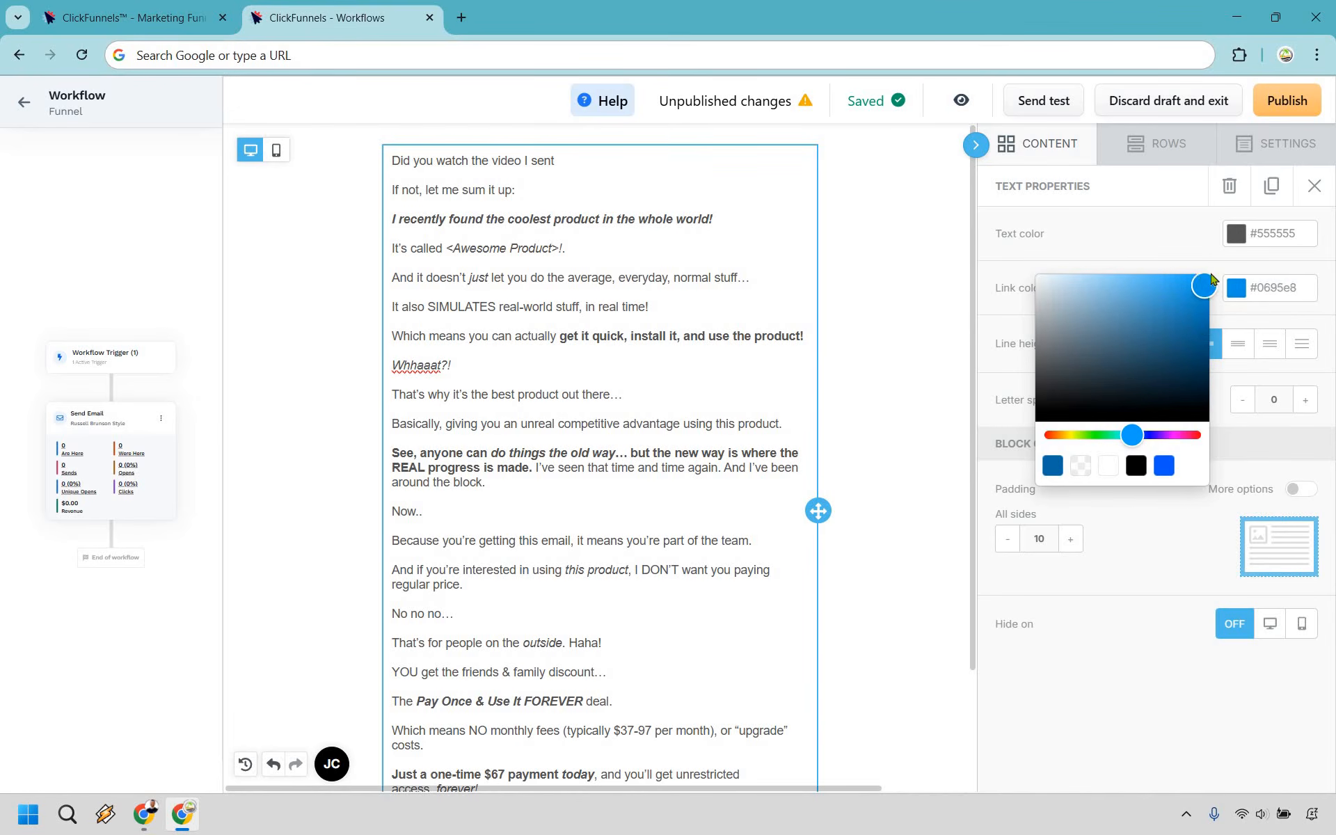
click(1163, 466)
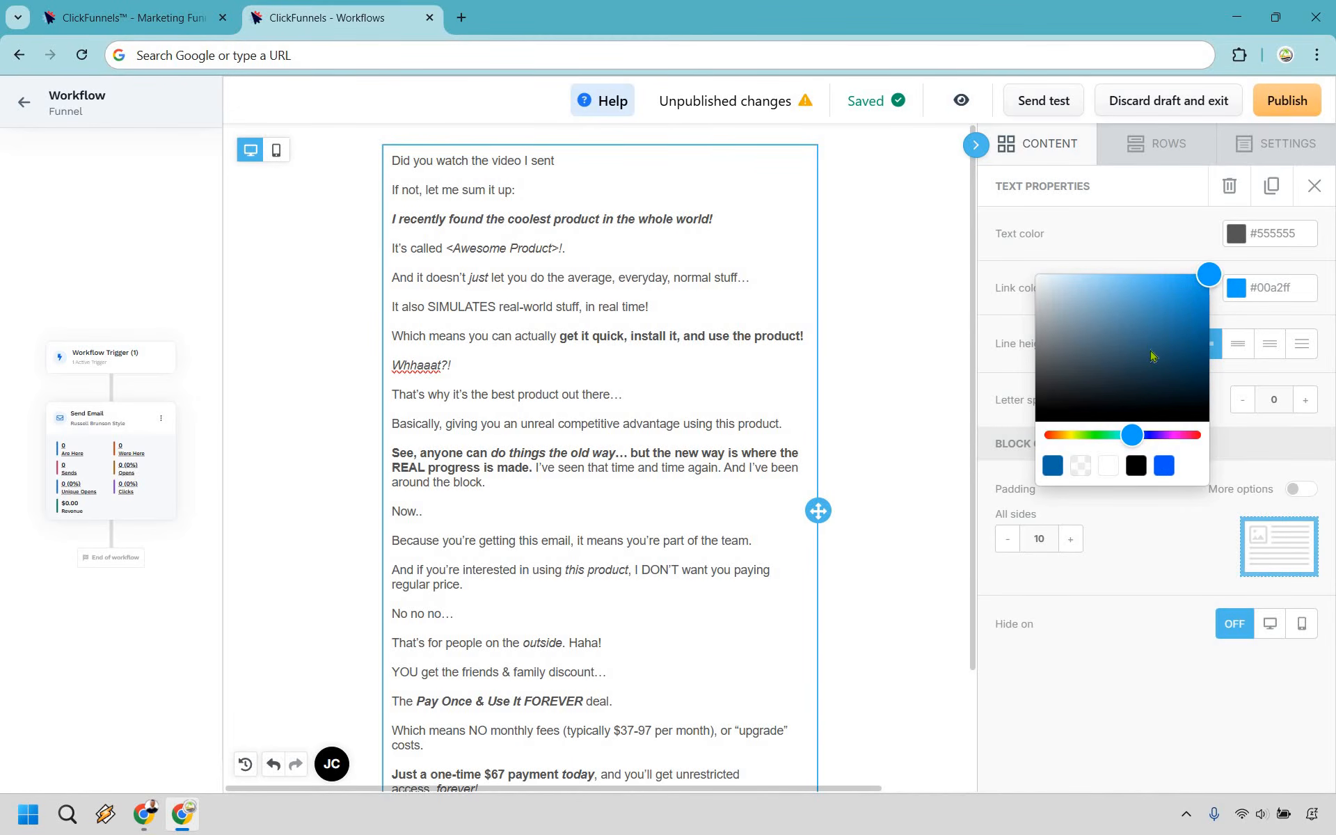
click(496, 204)
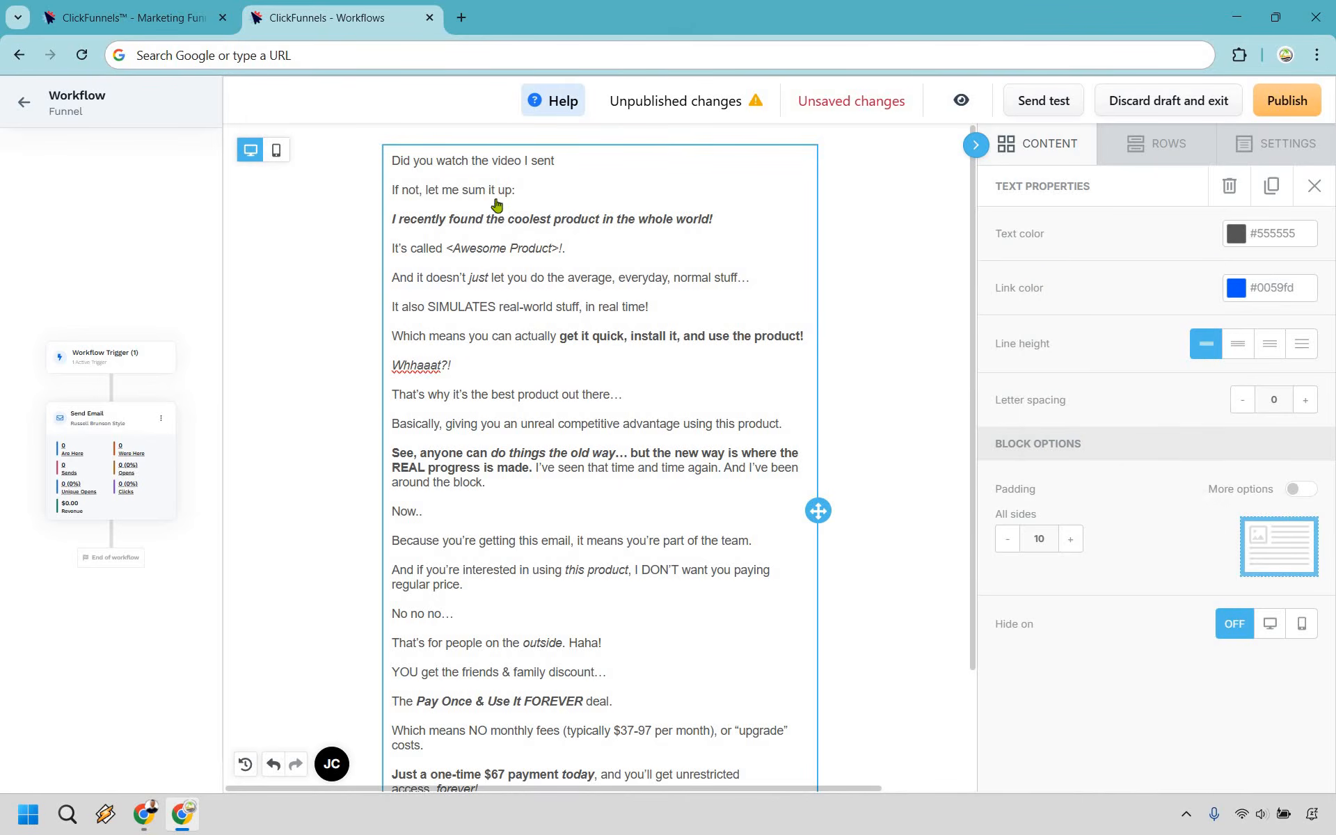
click(554, 162)
key(ctrl+shift+Left)
key(ctrl+shift+Left)
key(ctrl+shift+Left)
key(ctrl+shift+Left)
key(ctrl+shift+Left)
key(ctrl+shift+Left)
key(ctrl+shift+Left)
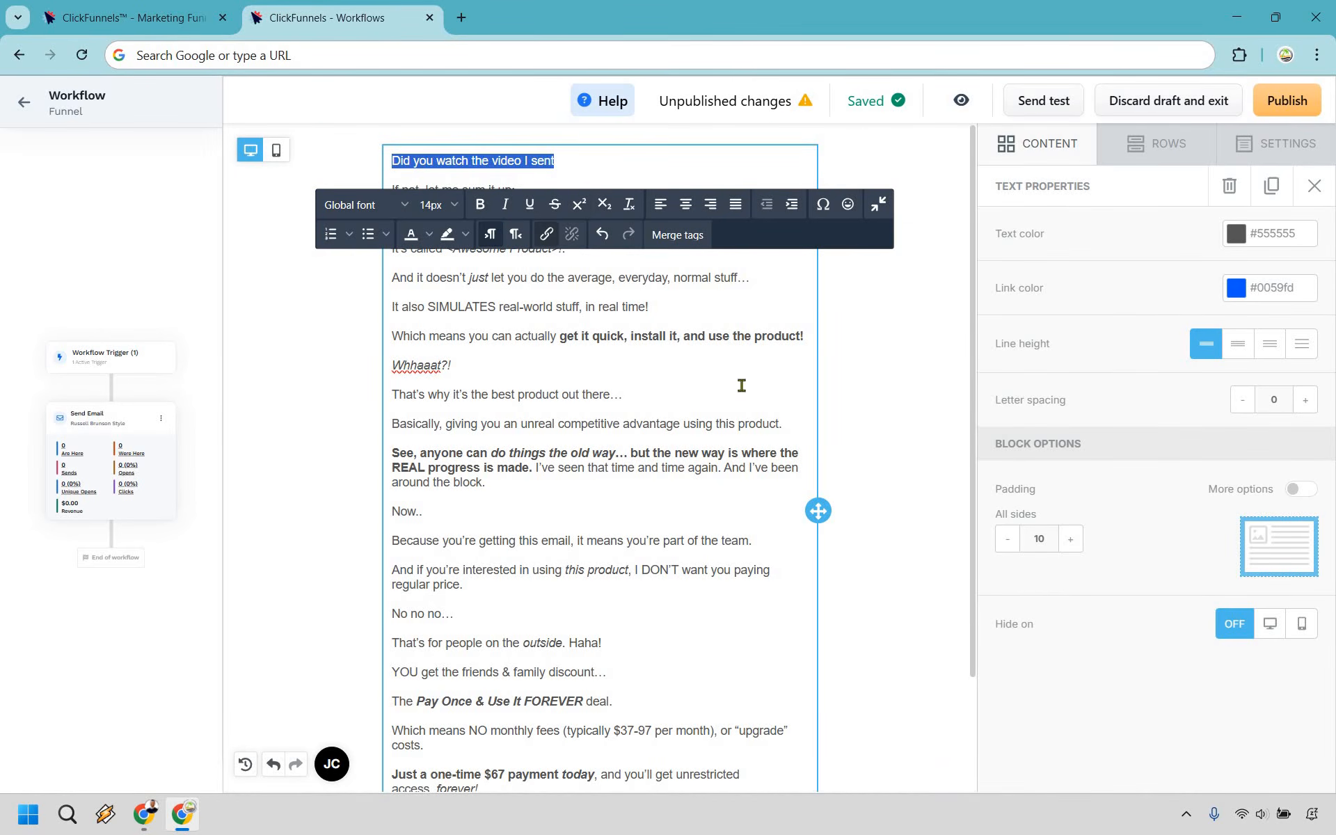
click(546, 234)
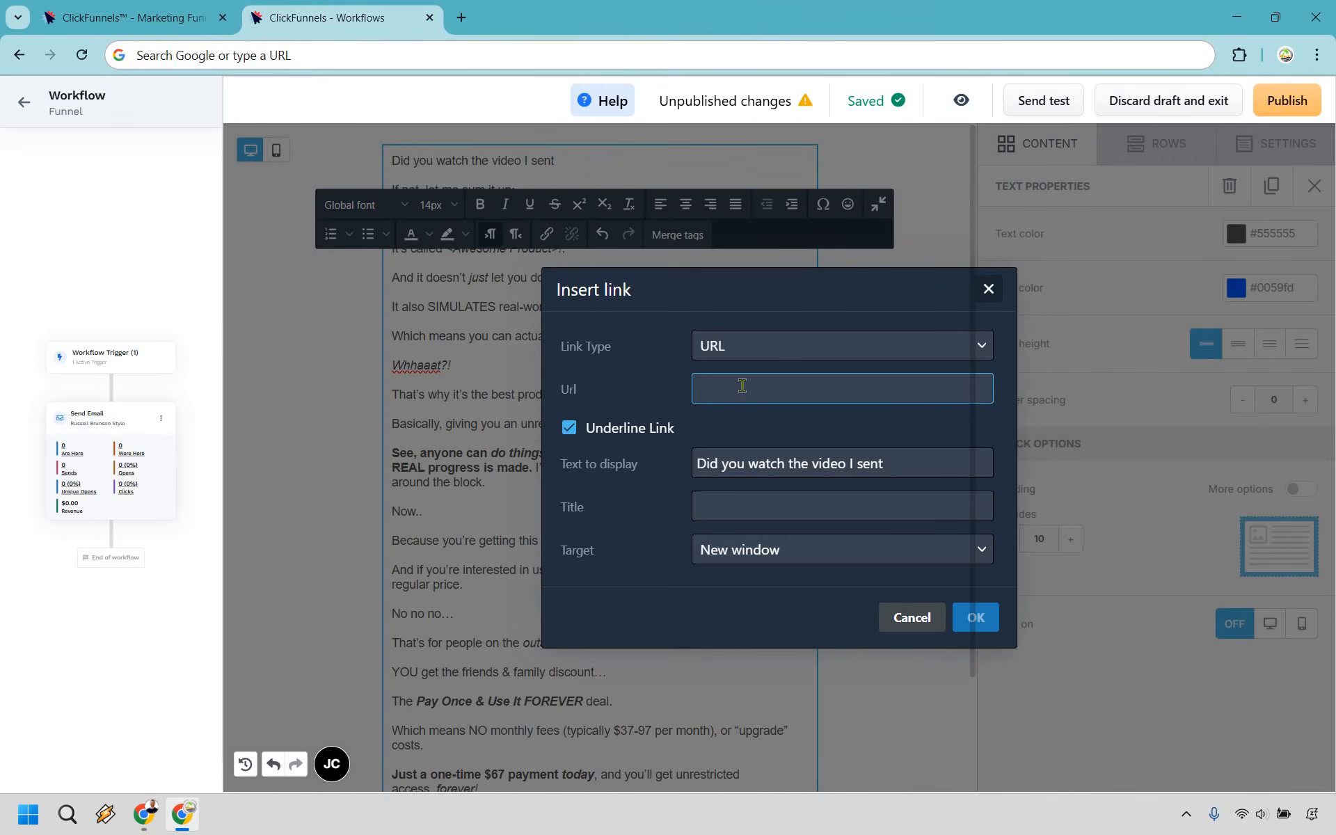
text(http)
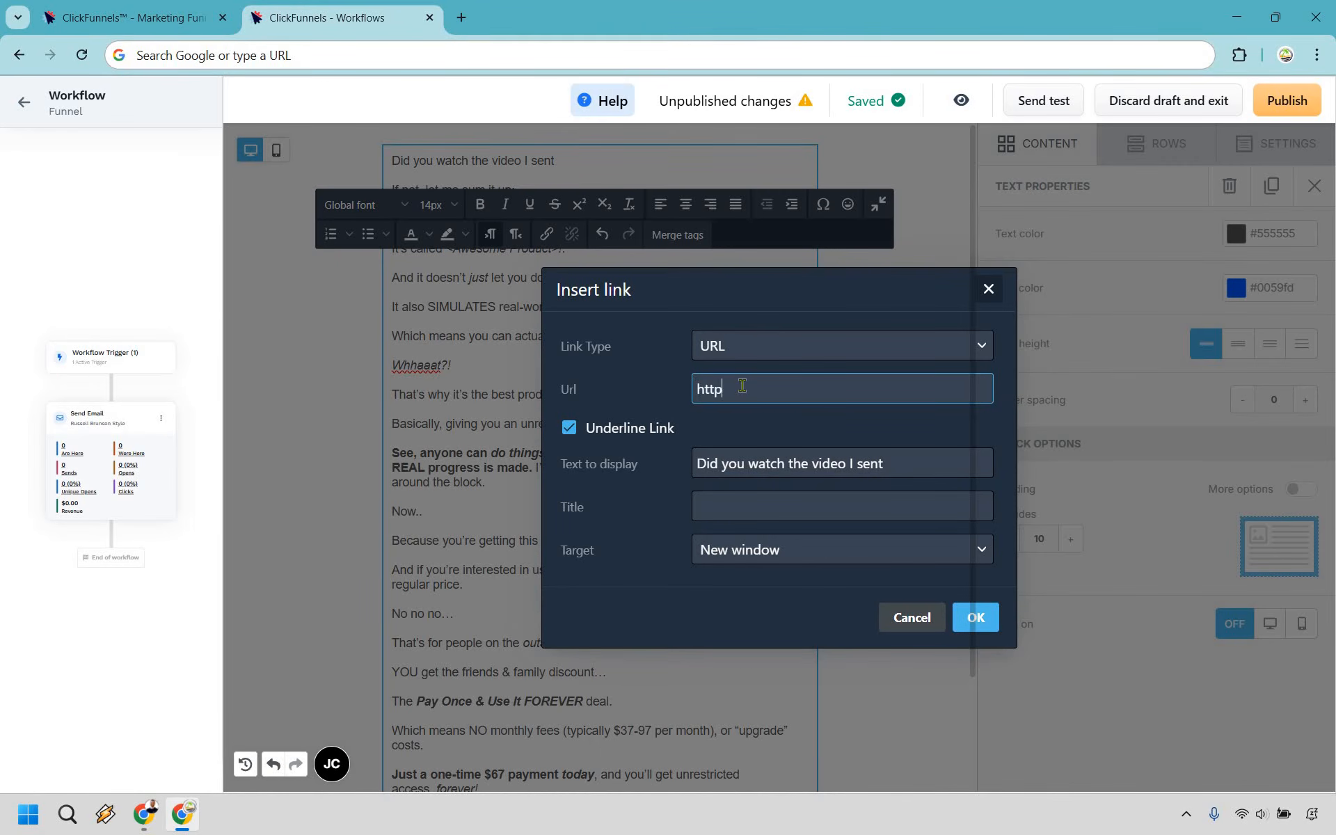
text(s://www.aol.com)
click(976, 617)
click(558, 171)
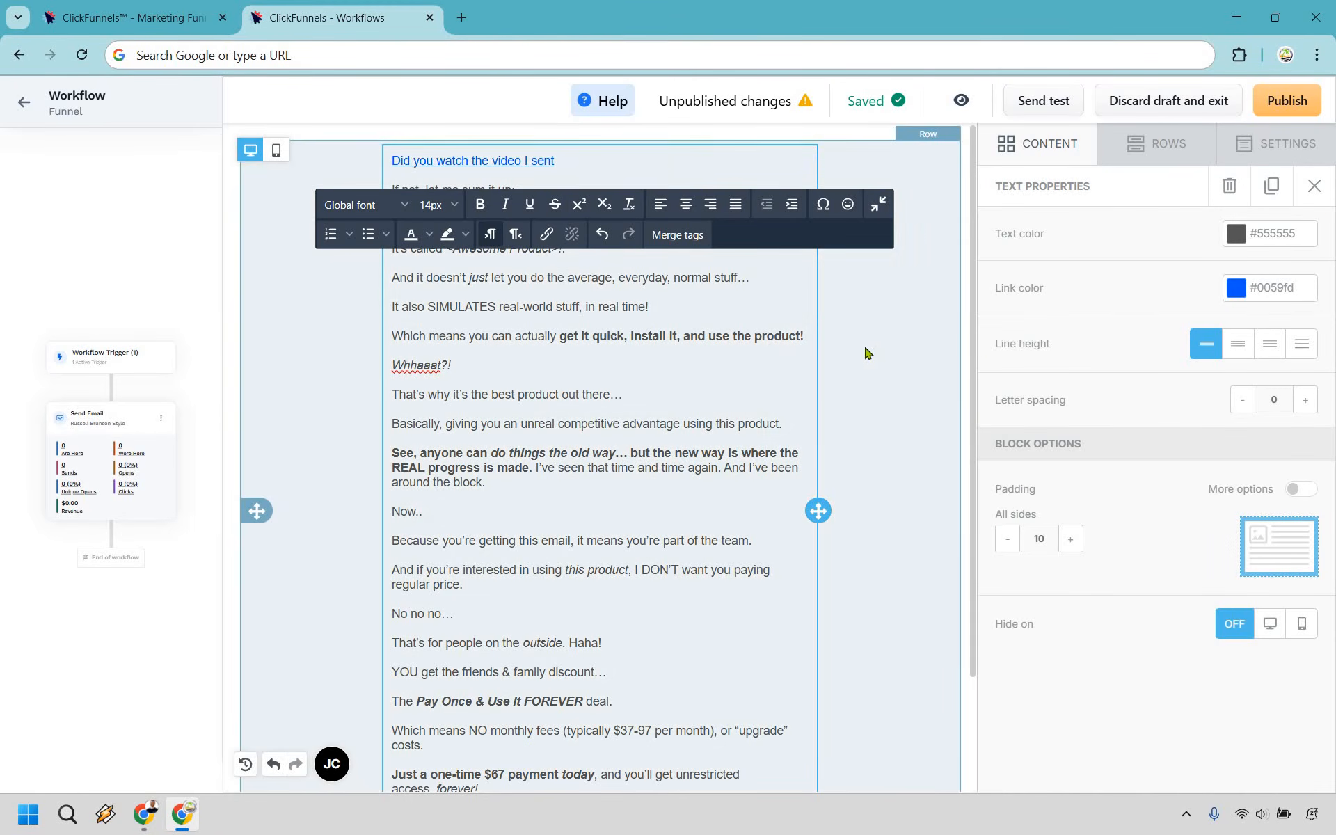
Add a button block to the email above the linked opening line
click(866, 352)
click(1044, 143)
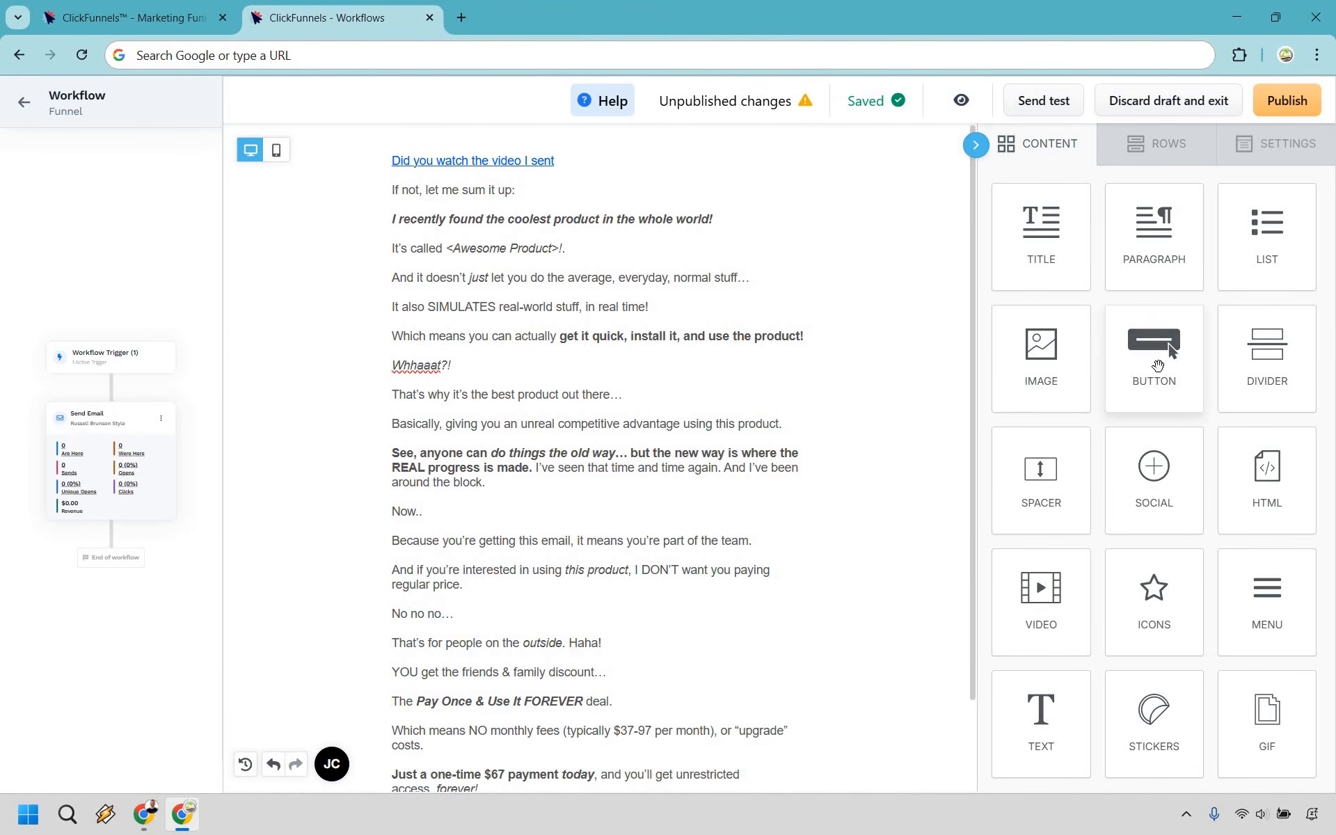
drag(1157, 365, 650, 149)
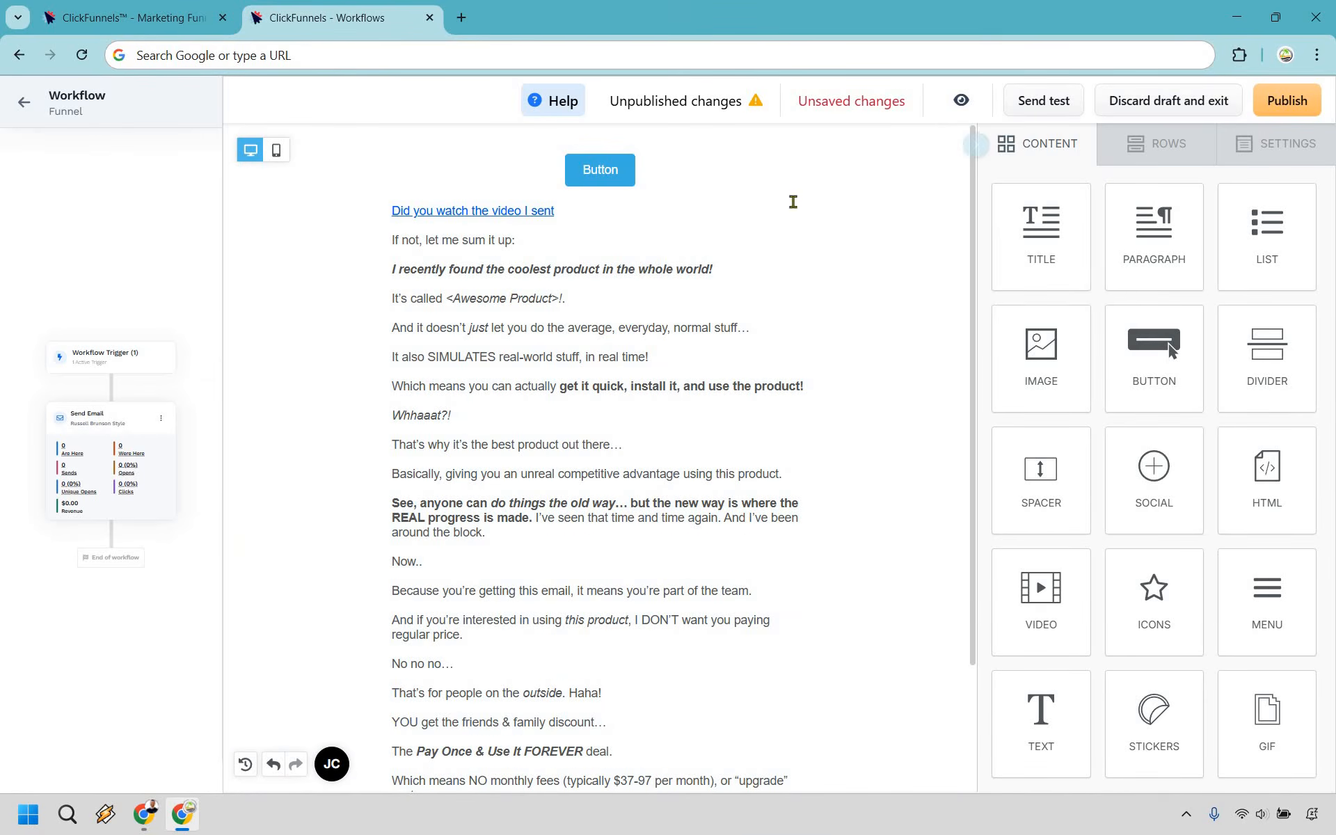
Delete the button block above the email's opening line, confirm the deletion, and deselect the text block
click(741, 172)
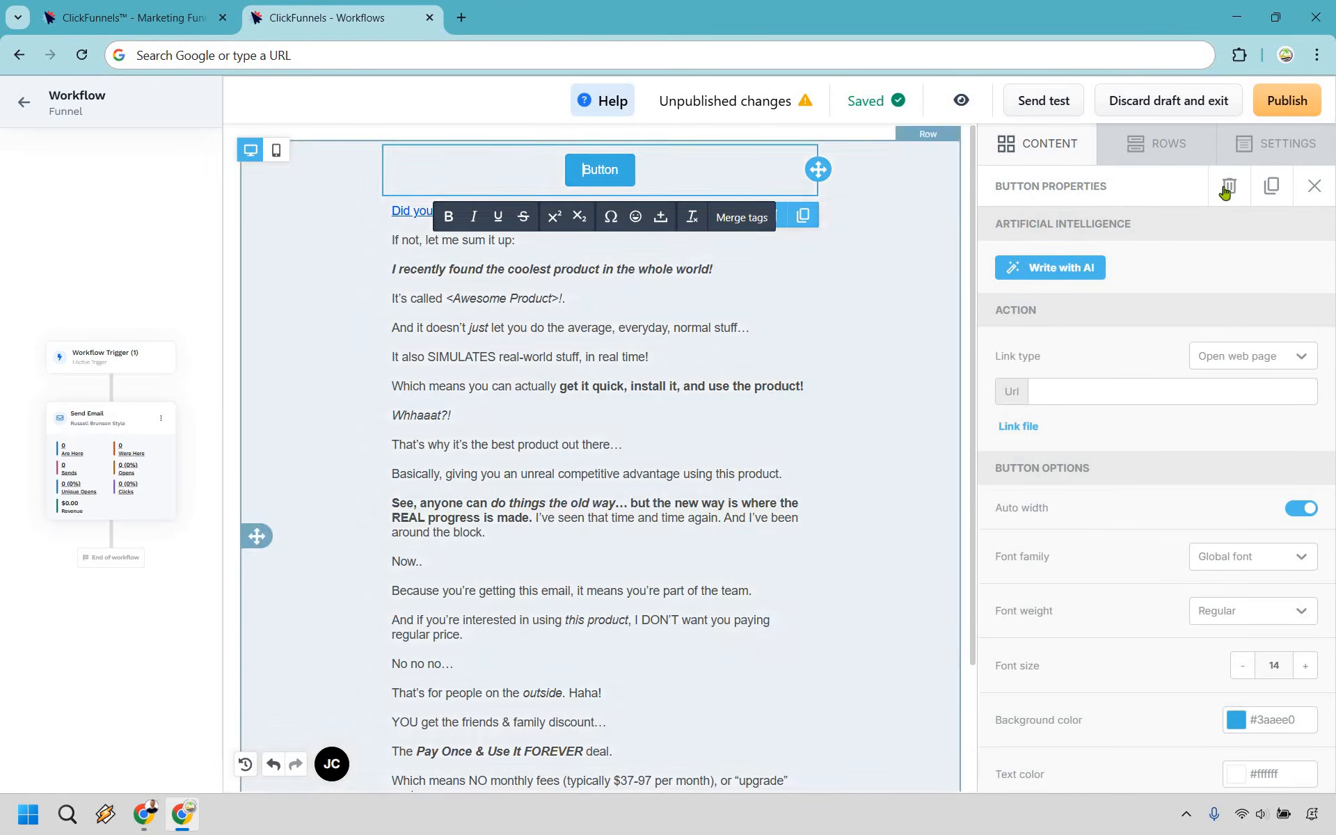
click(1227, 186)
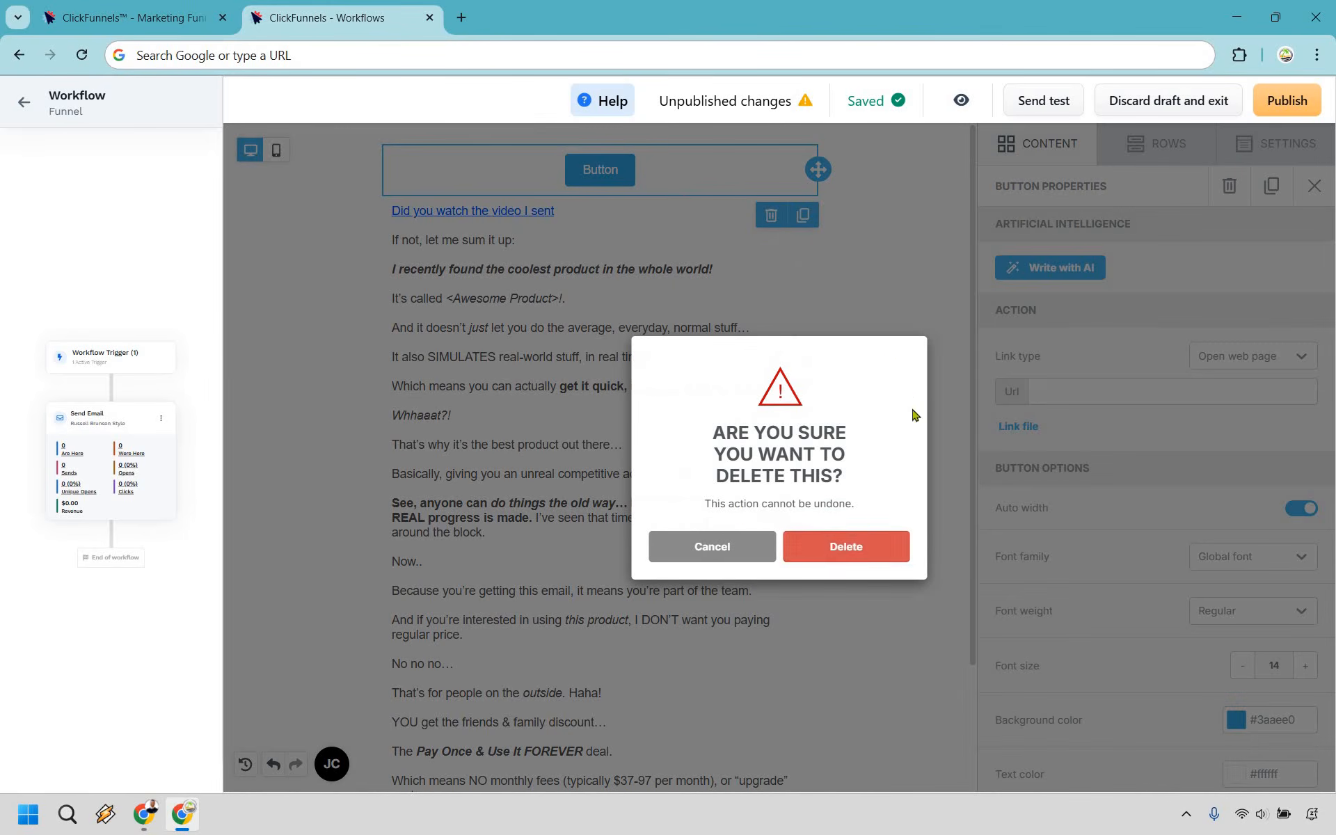
key(Return)
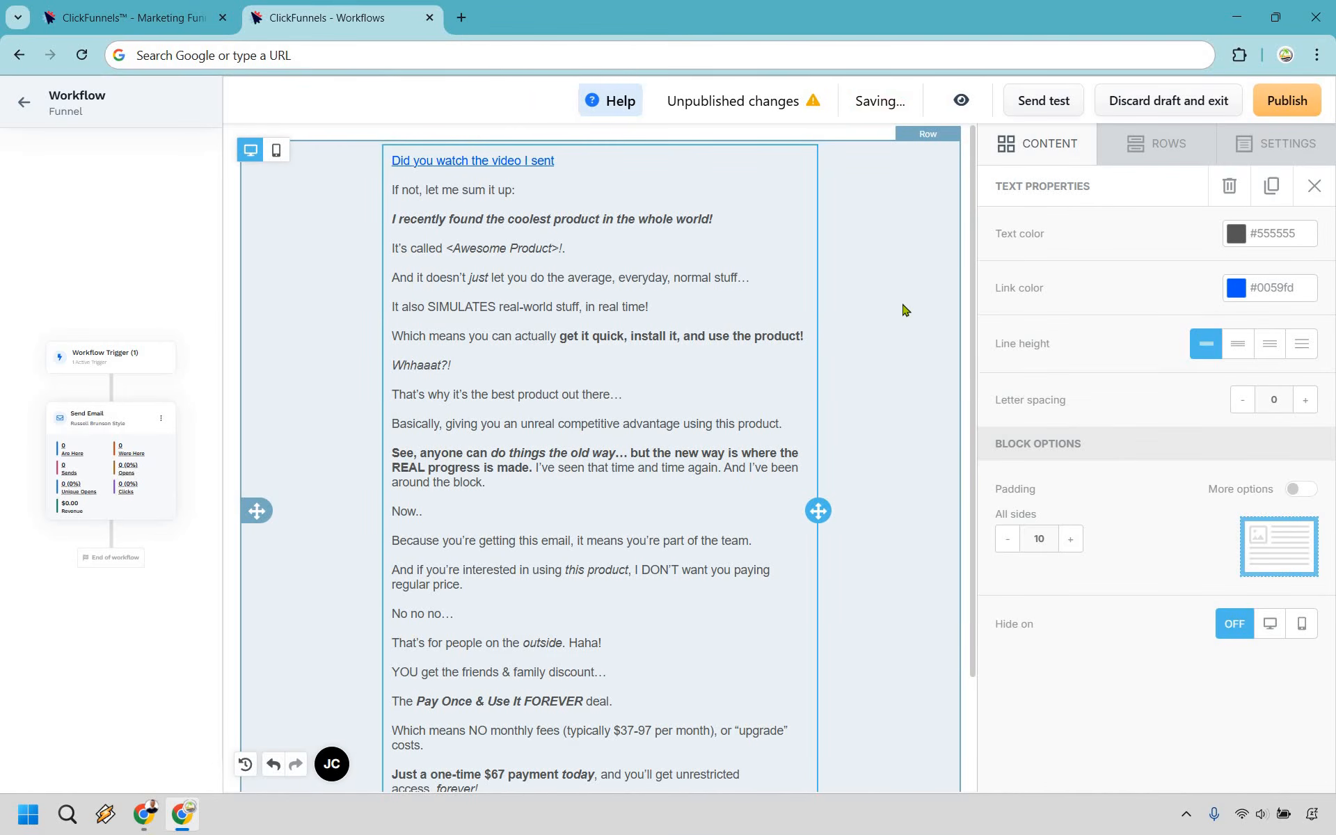
click(905, 309)
key(Escape)
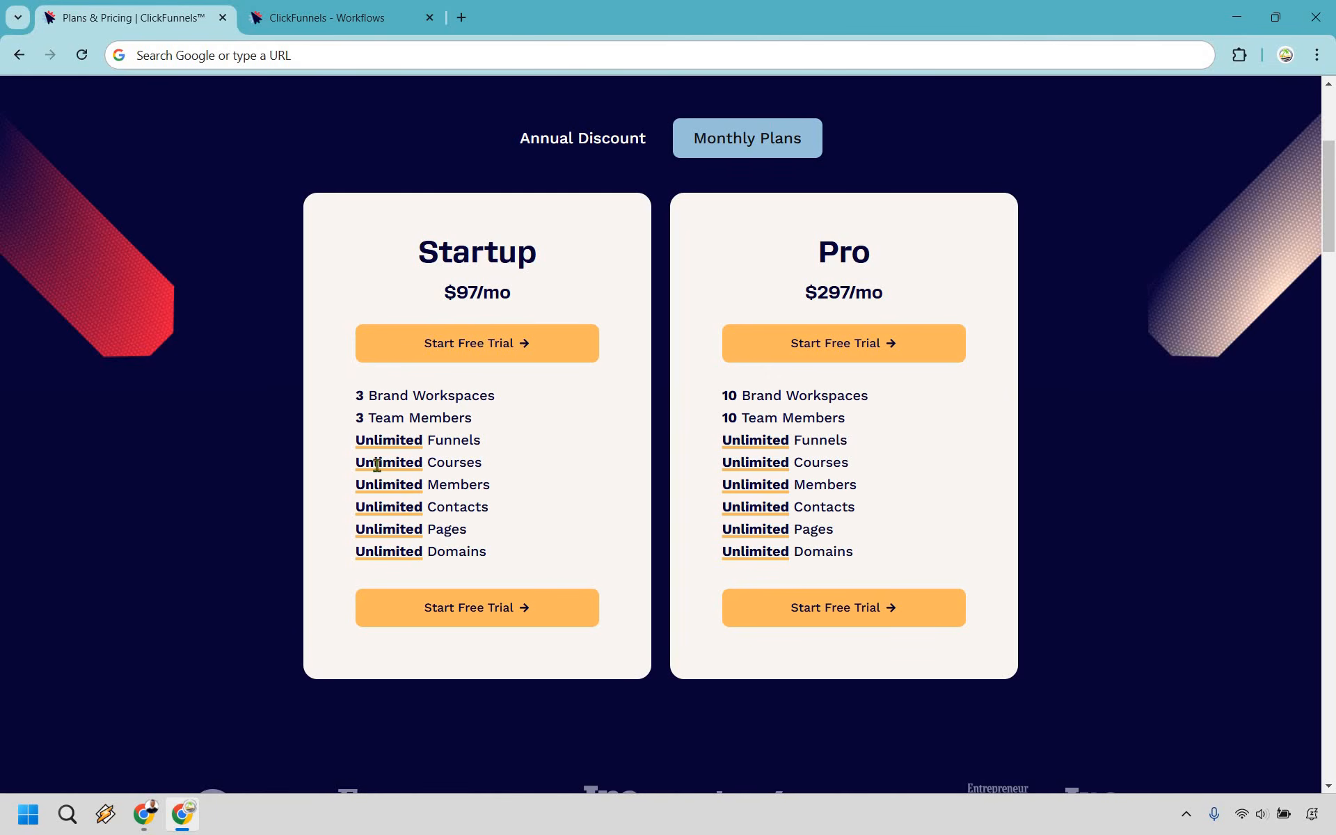
Examine the unlimited features in the Startup plan on the monthly pricing page, and return to the ClickFunnels editor tab
drag(486, 551, 353, 435)
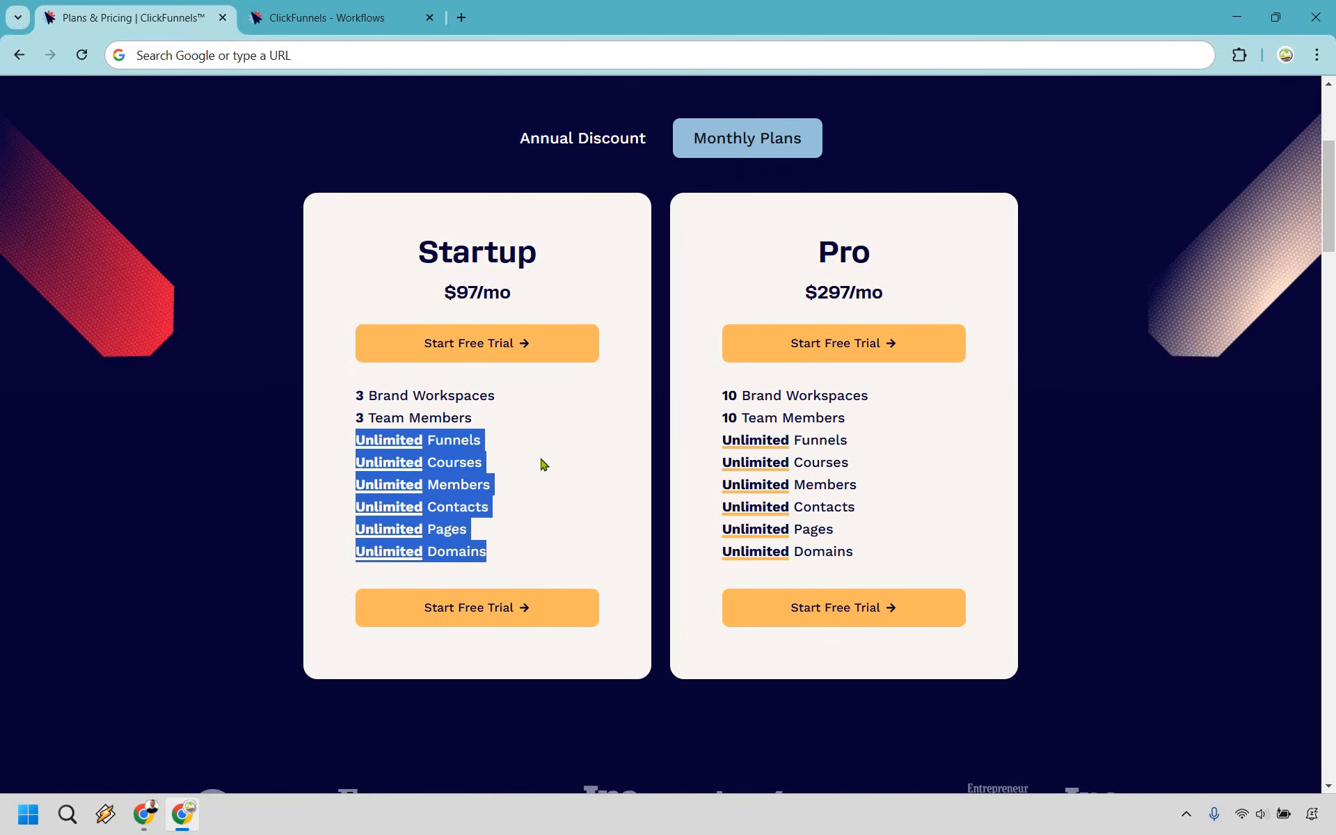
click(500, 284)
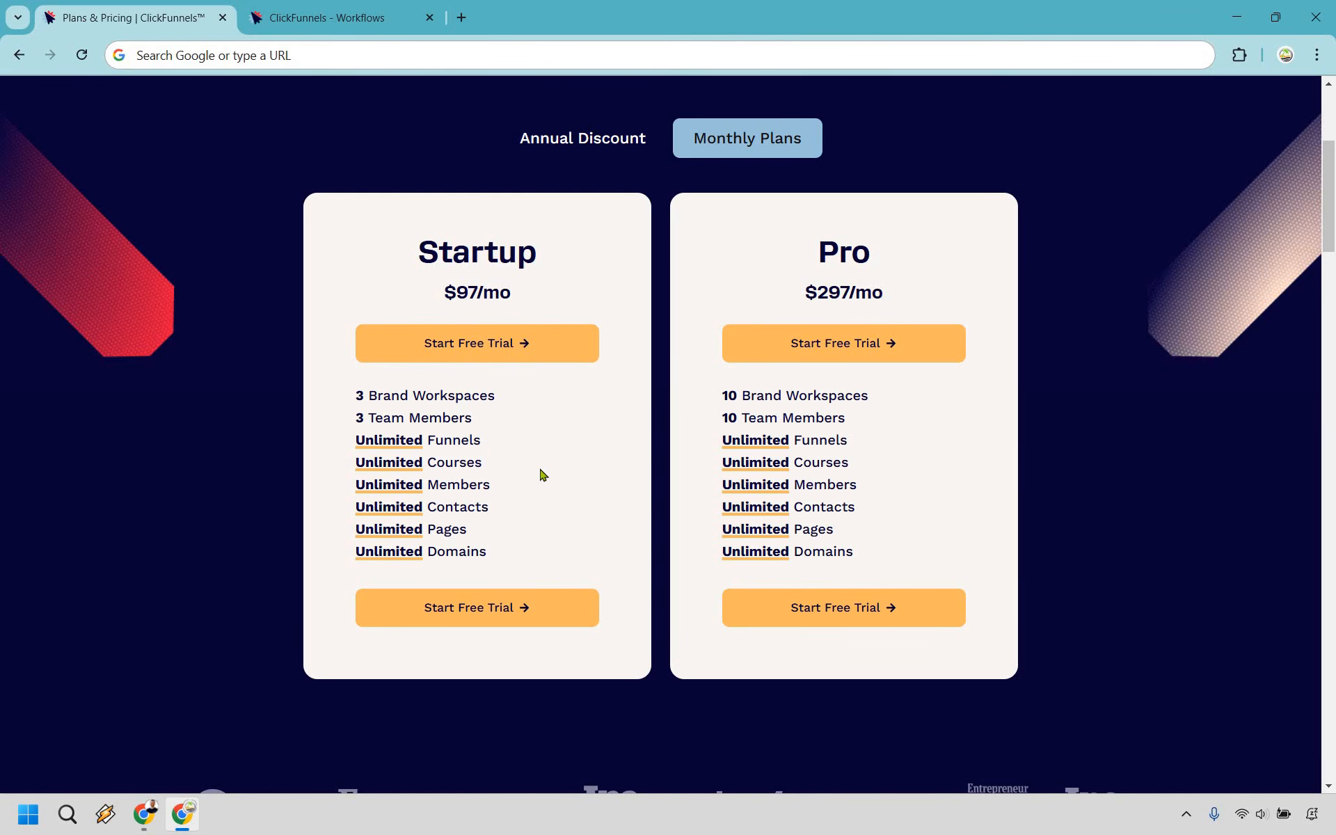
click(348, 20)
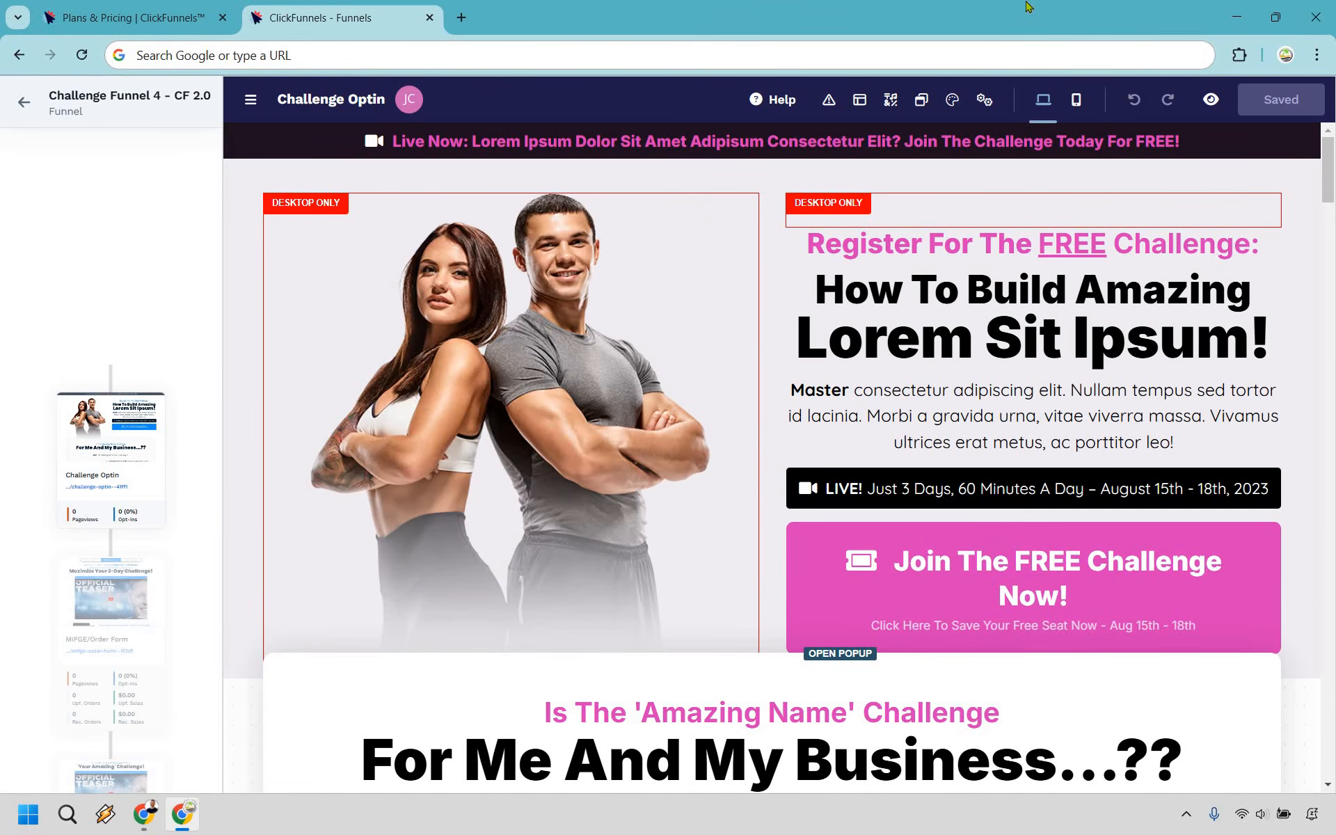